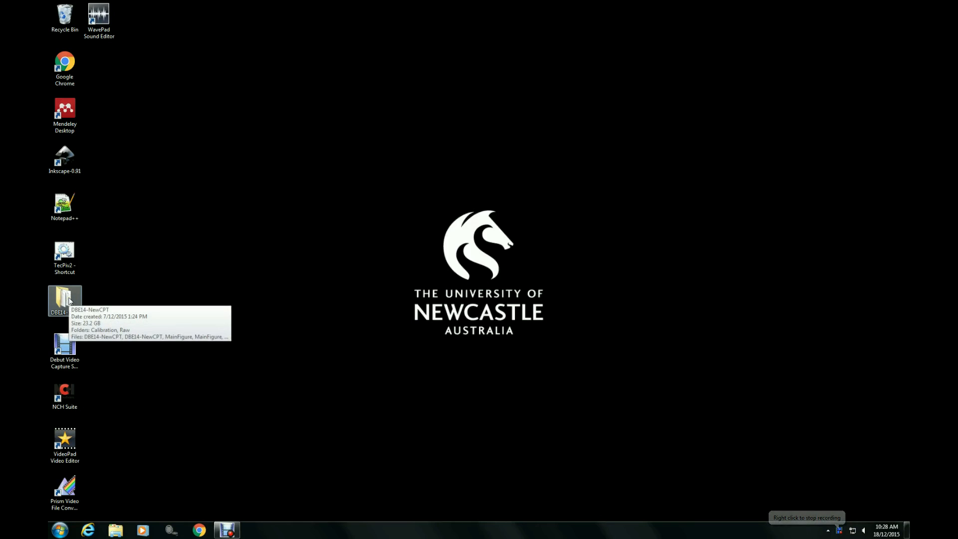
Open the DBE14-NewCPT project folder on the desktop and look through the images in its Raw folder
double_click(71, 301)
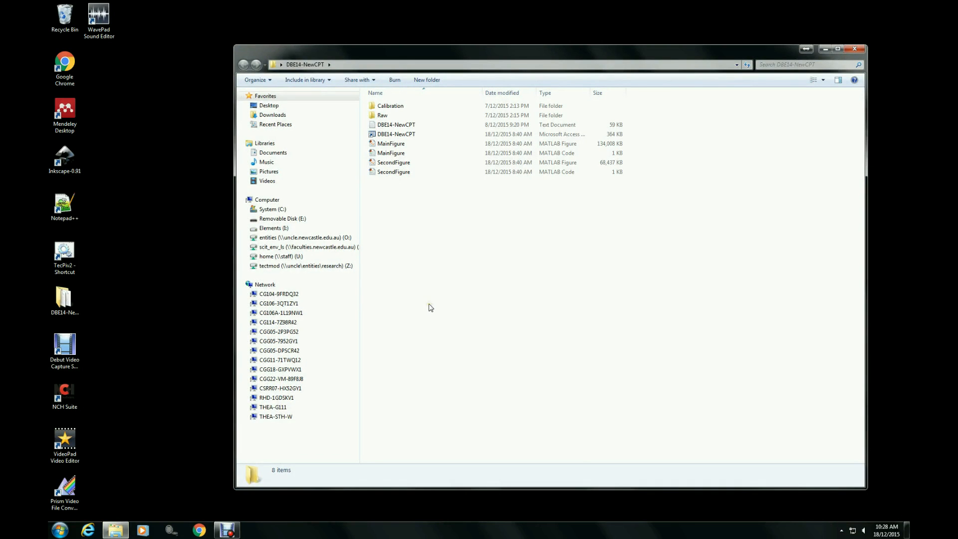
double_click(382, 115)
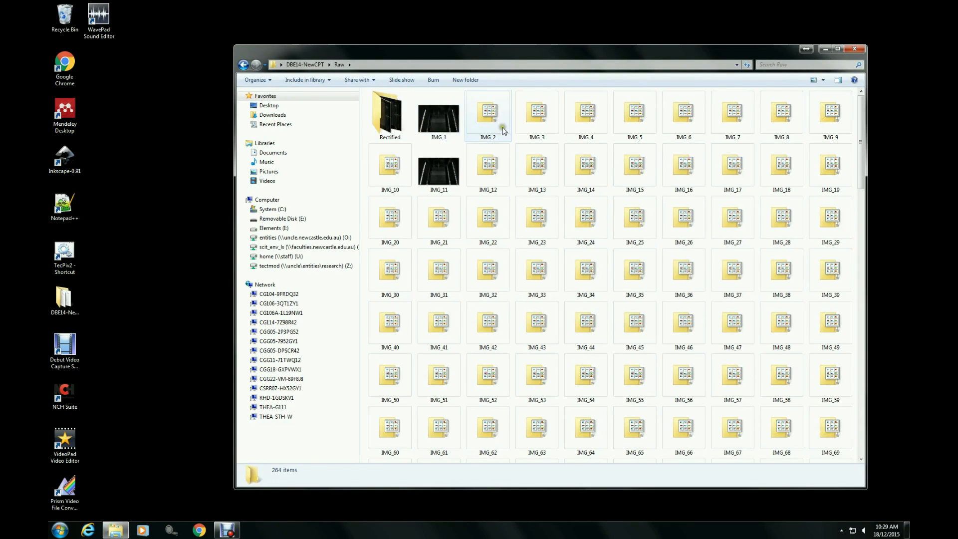
drag(860, 129, 881, 423)
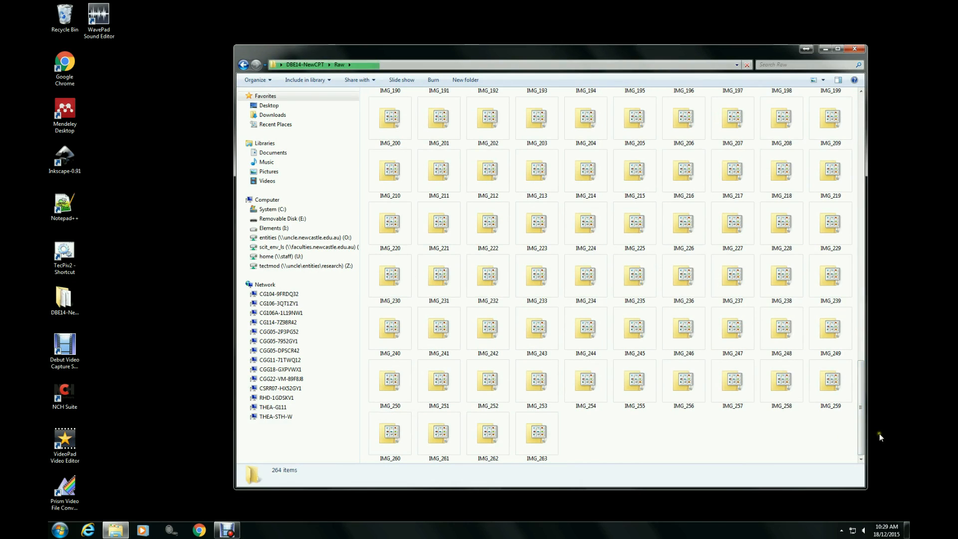
drag(860, 433, 848, 144)
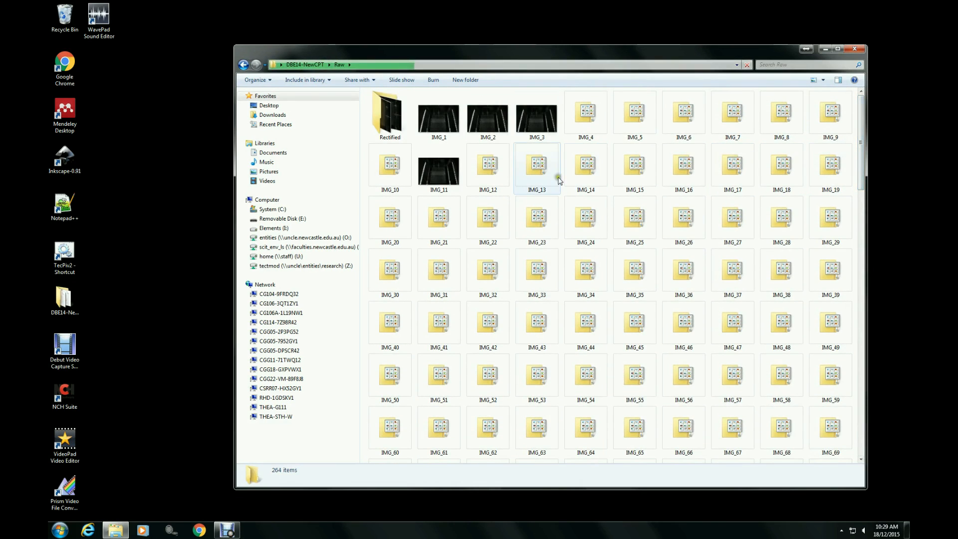
Look through the Rectified images and the Vectors files inside the Raw folder, and close the project folder window
click(383, 120)
double_click(383, 119)
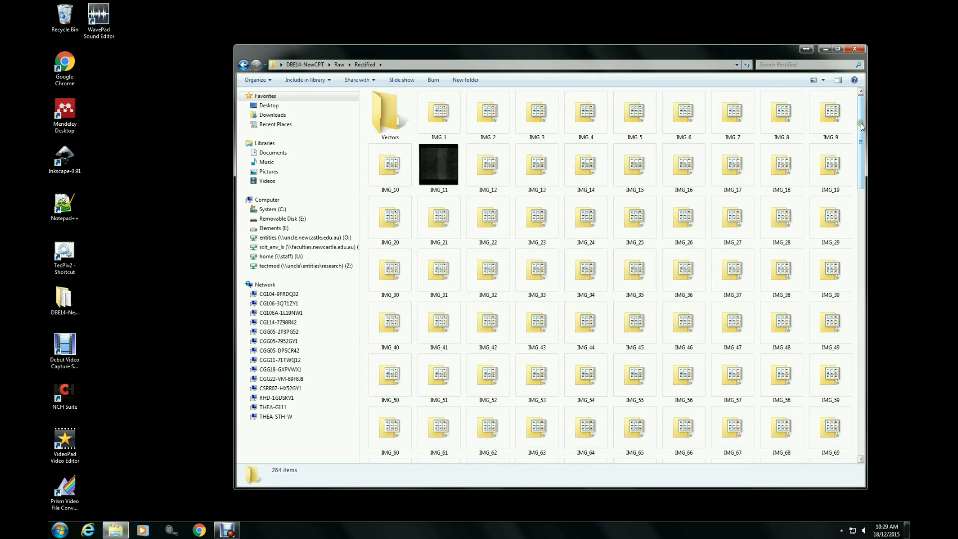
mouse_move(860, 145)
mouse_down()
mouse_move(868, 409)
mouse_move(864, 129)
mouse_up()
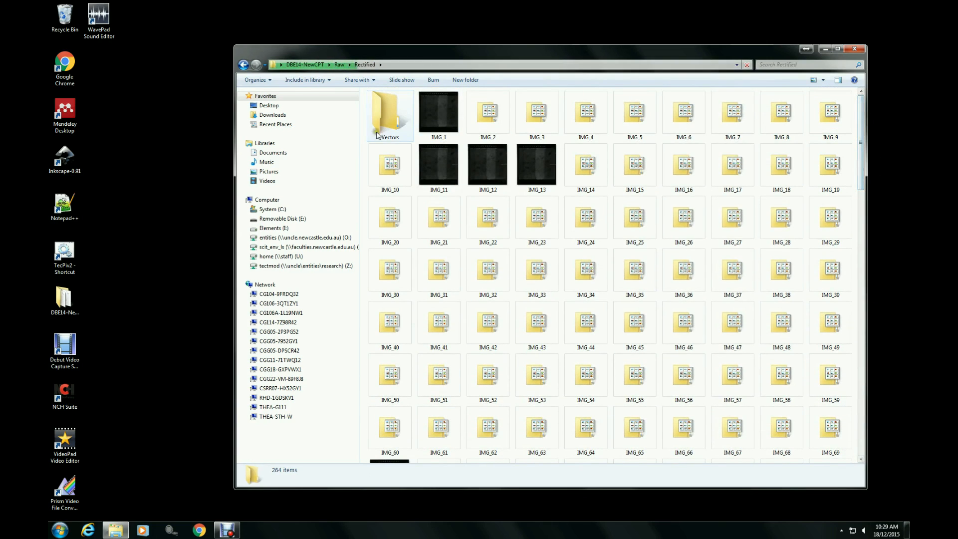
double_click(389, 117)
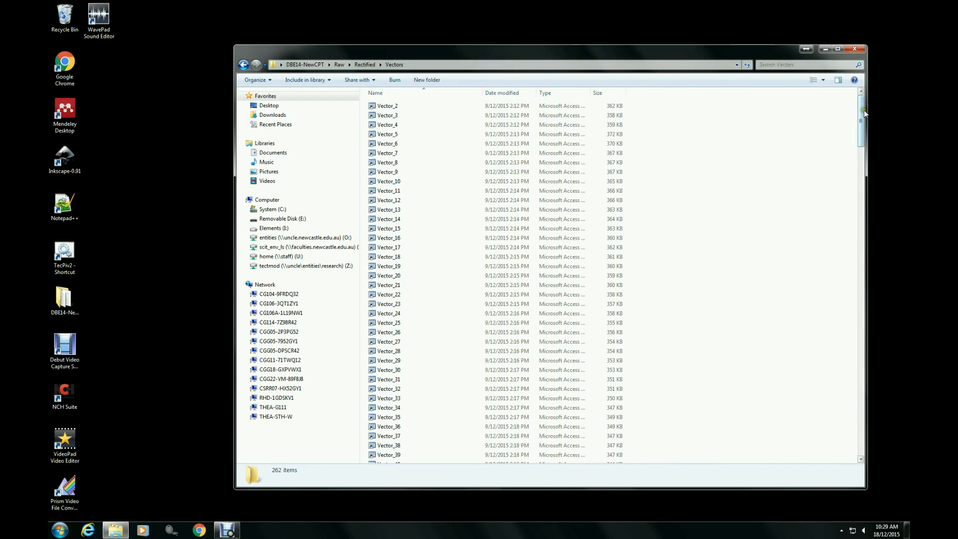
mouse_move(861, 113)
mouse_down()
mouse_move(876, 143)
mouse_move(885, 439)
mouse_move(870, 114)
mouse_up()
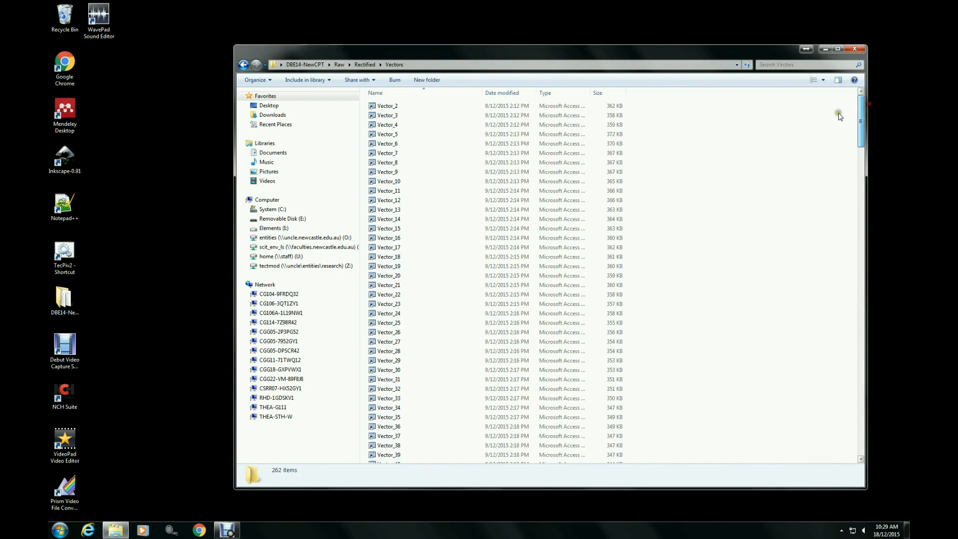
click(317, 65)
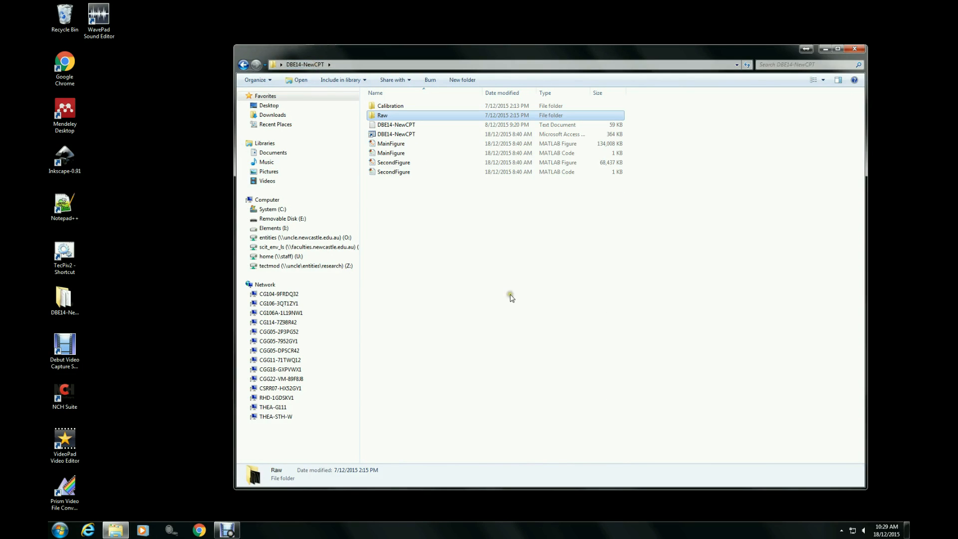
click(856, 50)
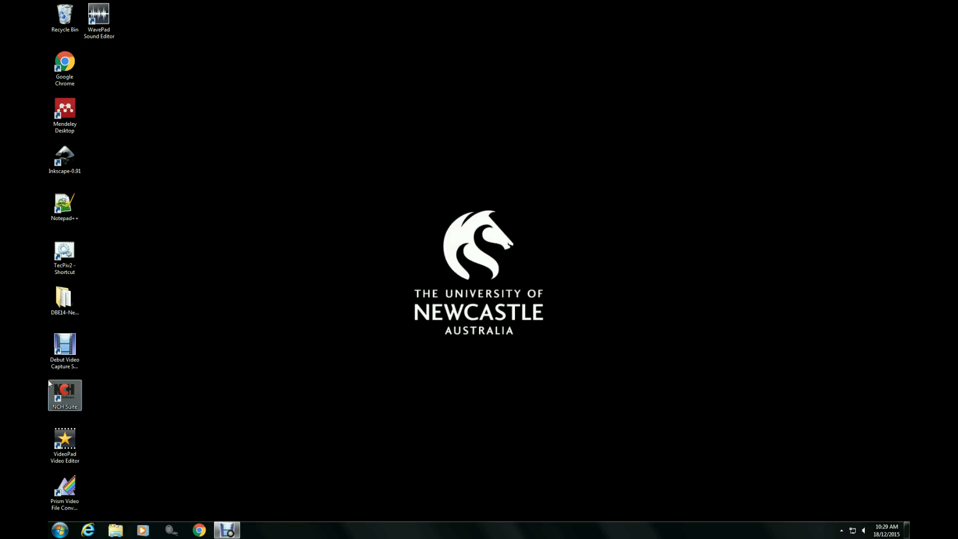
Launch TecPIV from its desktop shortcut and wait for its main figure to load in MATLAB
double_click(64, 252)
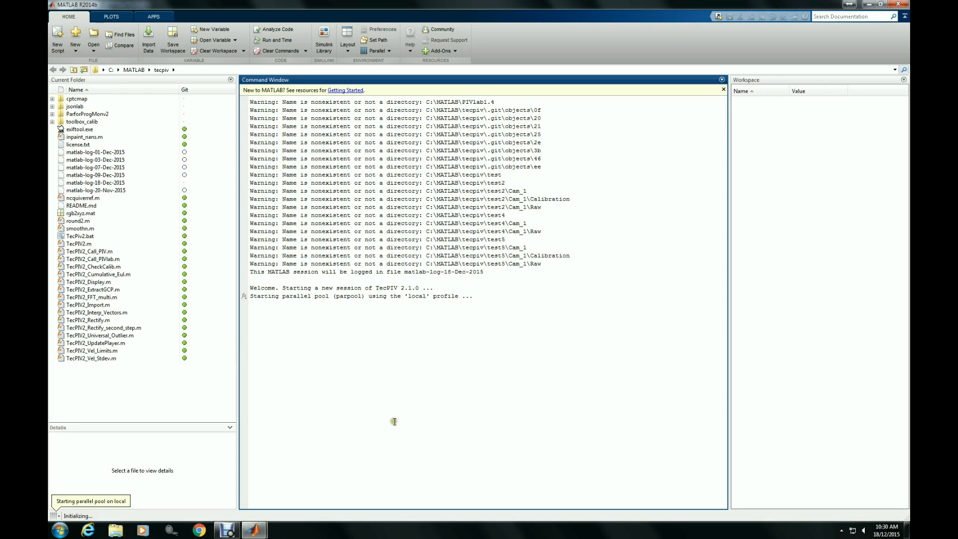
click(453, 413)
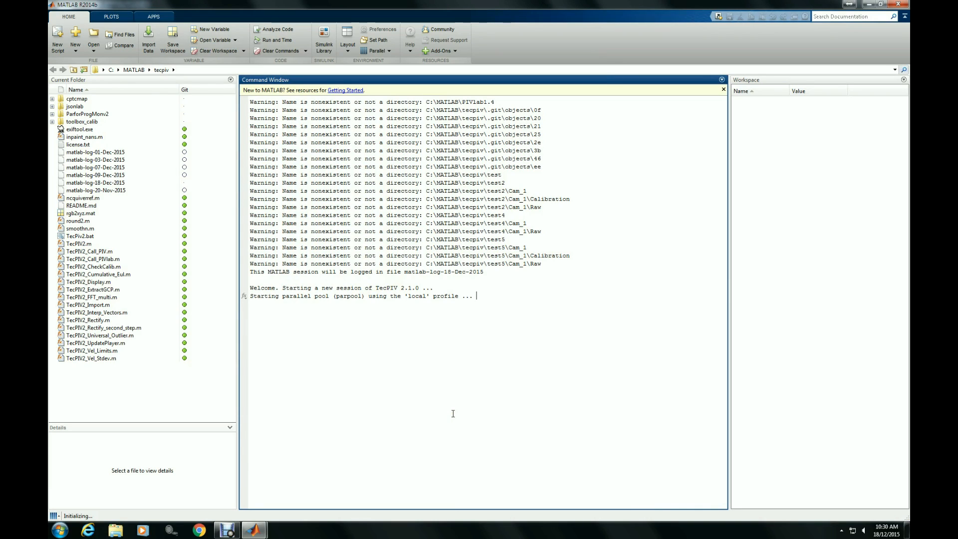
click(455, 431)
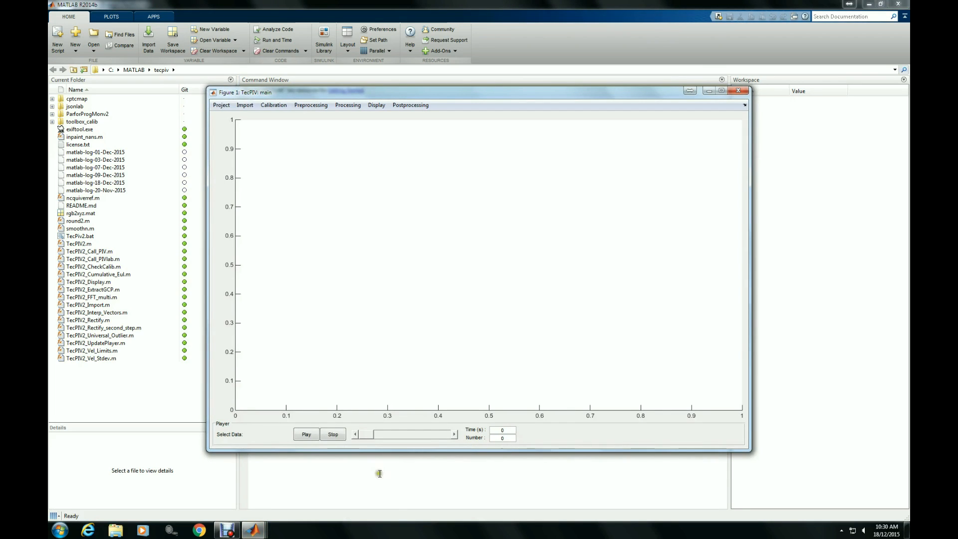
Open the DBE14-NewCPT project from the DBE14-NewCPT folder on the desktop and maximize the TecPIV main figure
click(221, 105)
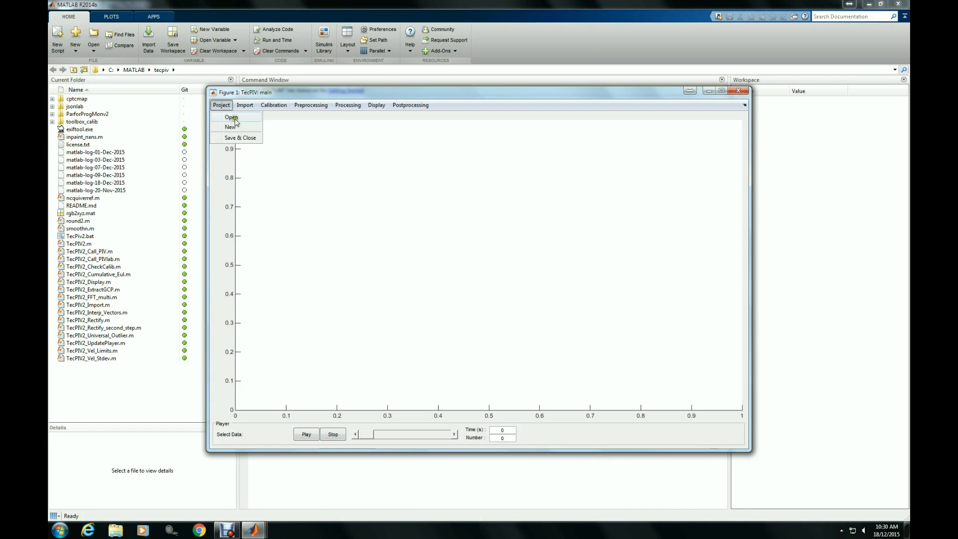
click(234, 120)
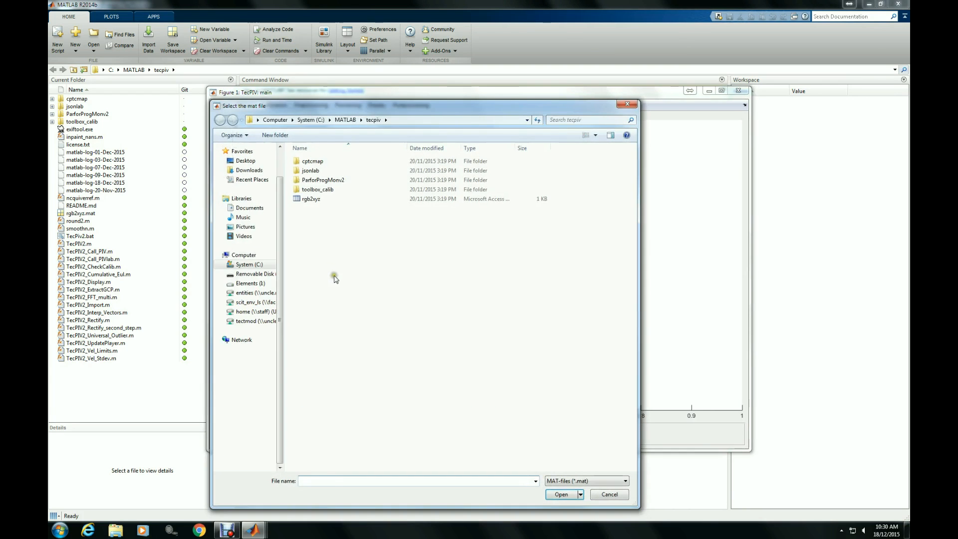
click(234, 163)
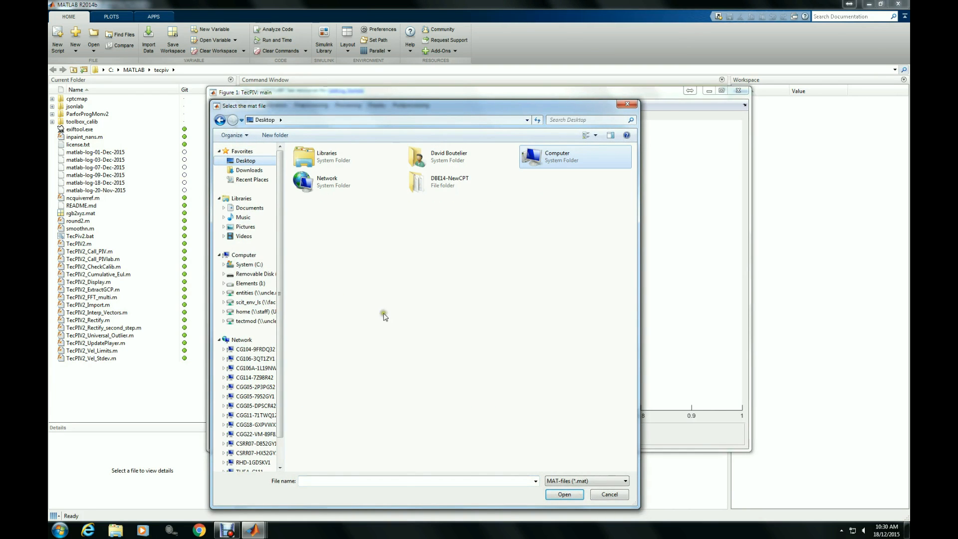
double_click(422, 183)
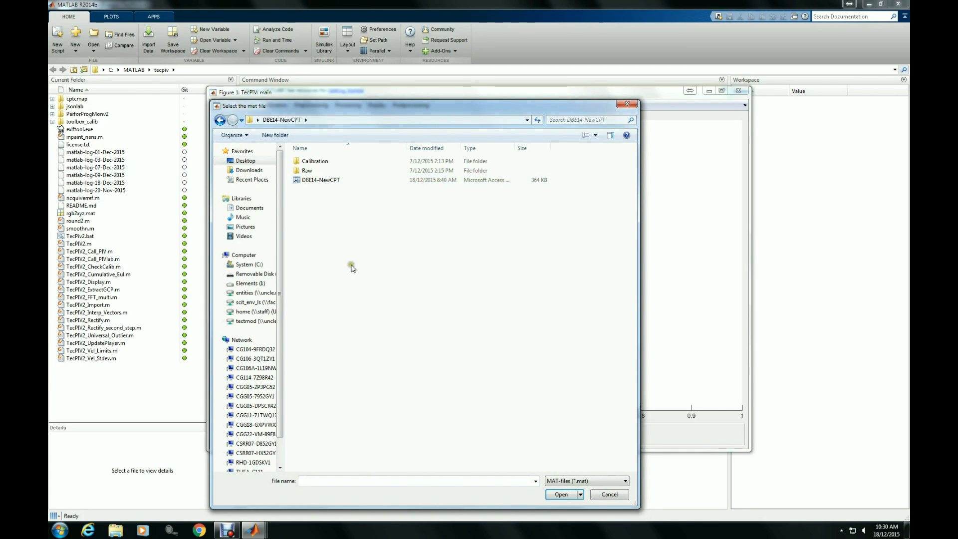
click(321, 185)
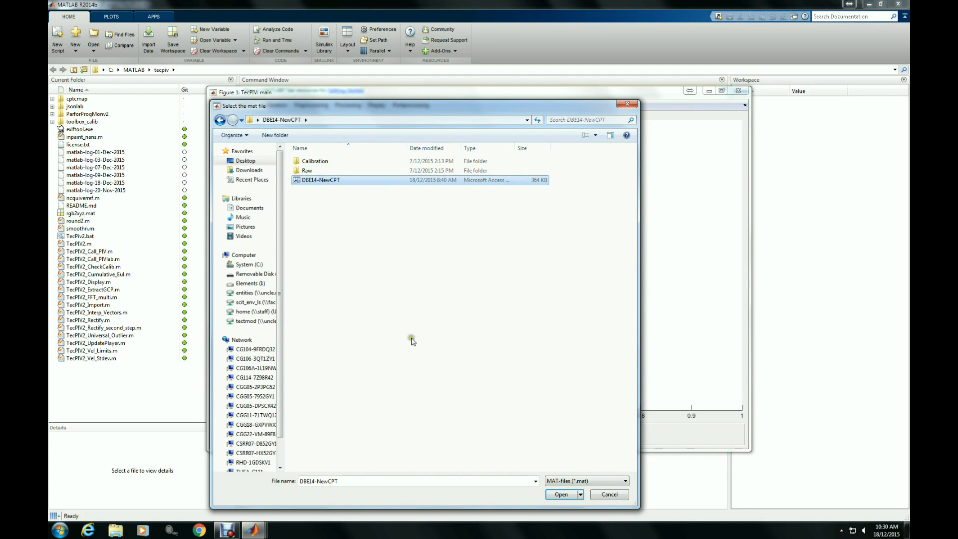
click(563, 496)
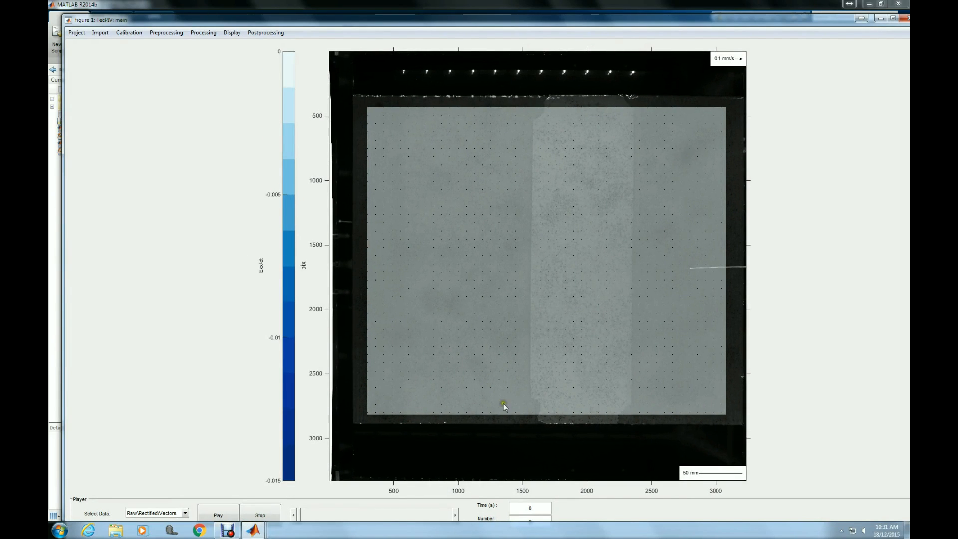
click(892, 19)
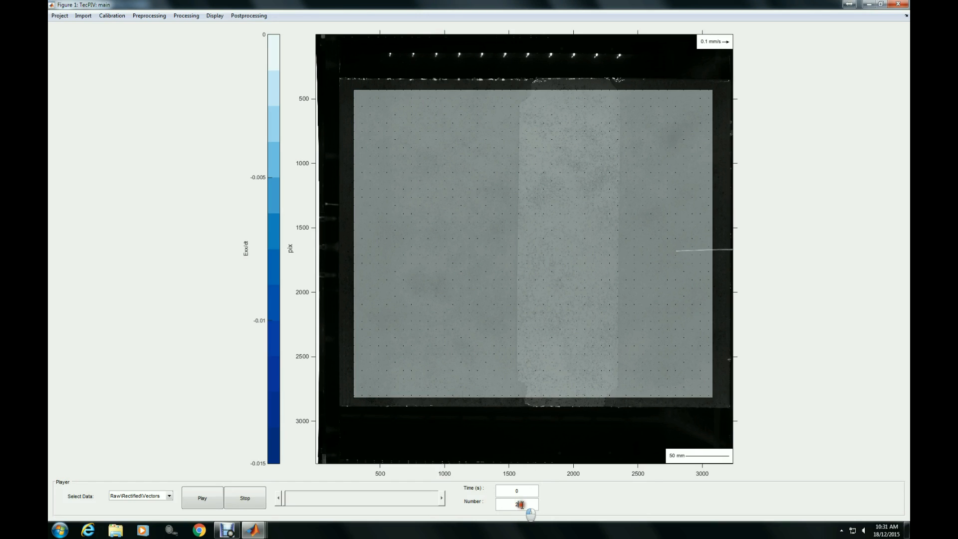
Display frame number 50 and then frame number 100 of the Raw\Rectified\Vectors data
drag(522, 504, 509, 504)
key(Return)
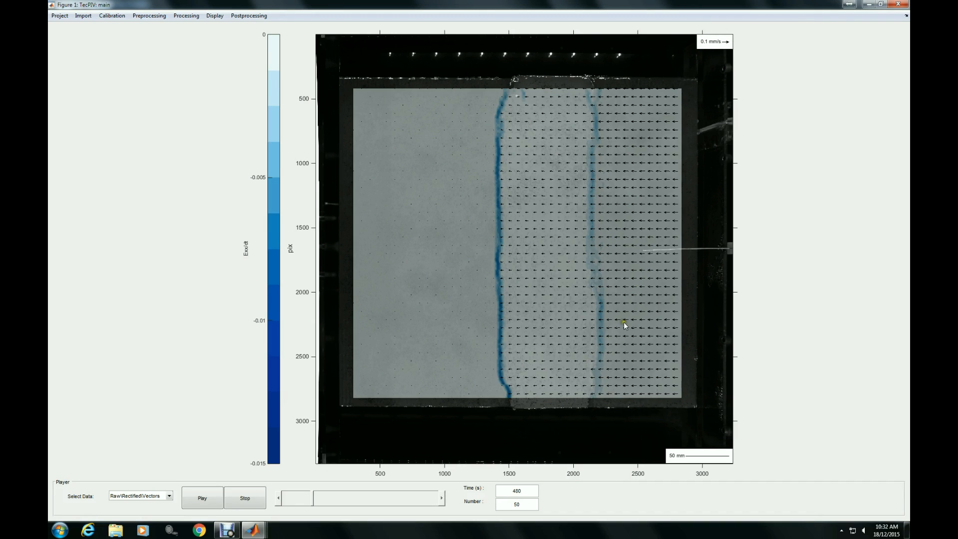
double_click(514, 503)
key(Return)
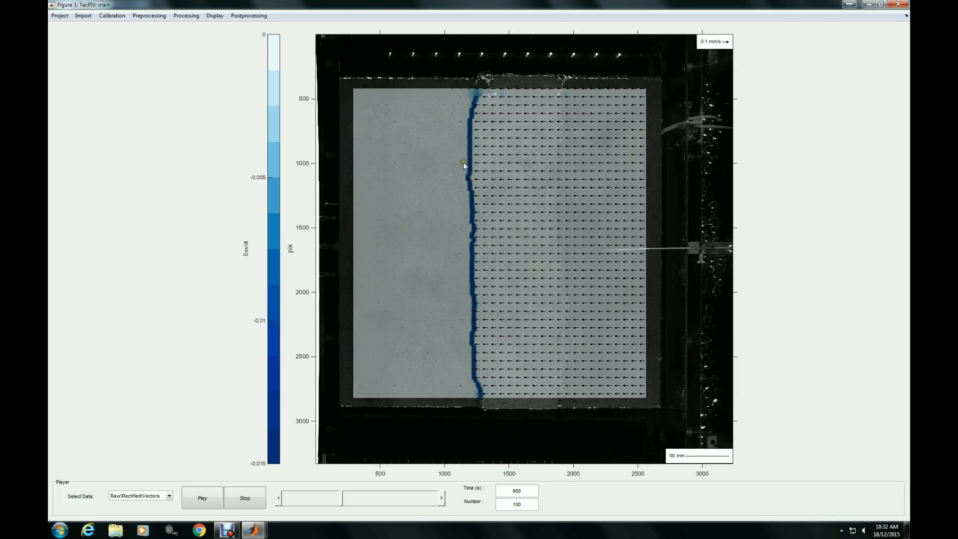
Set the minimum of the Exx vector derivative display range to -0.025 and apply the display settings
click(215, 15)
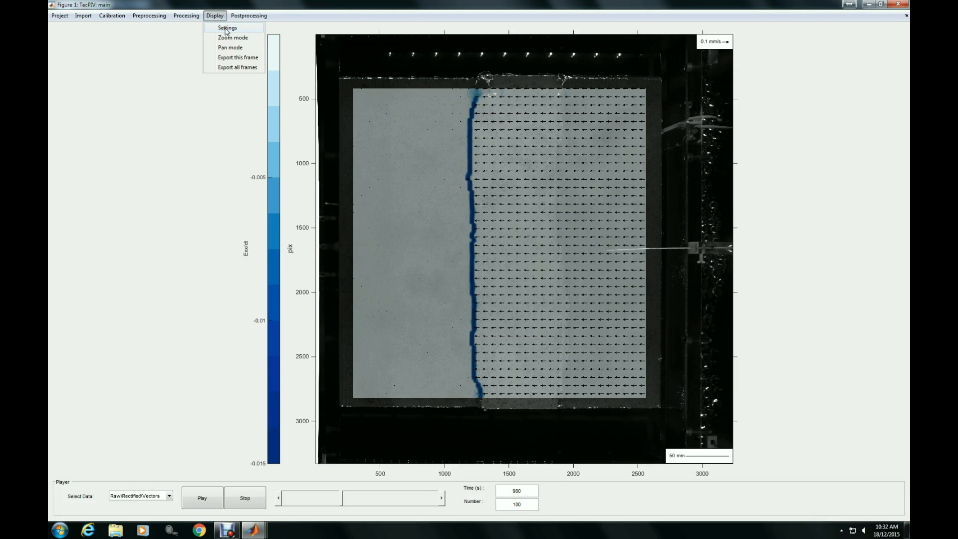
click(227, 28)
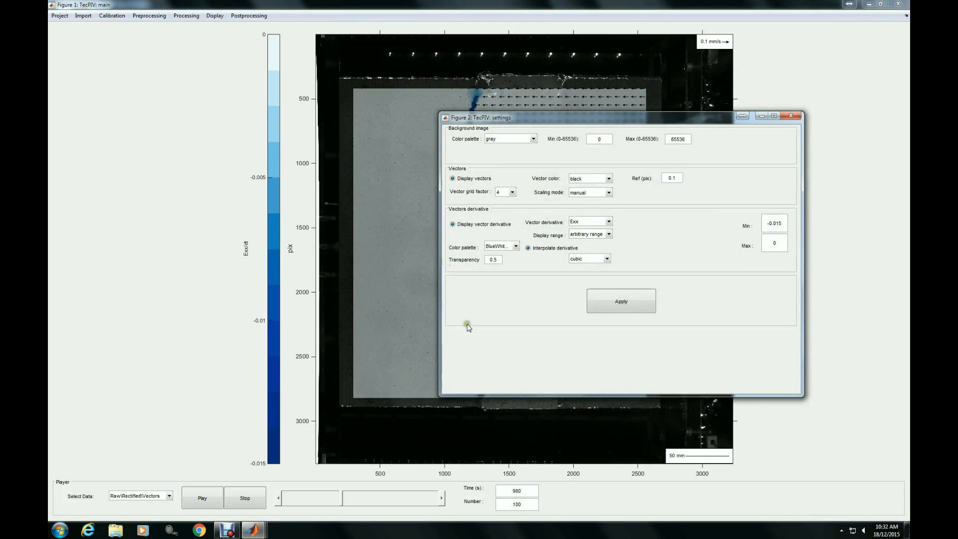
drag(593, 118, 239, 50)
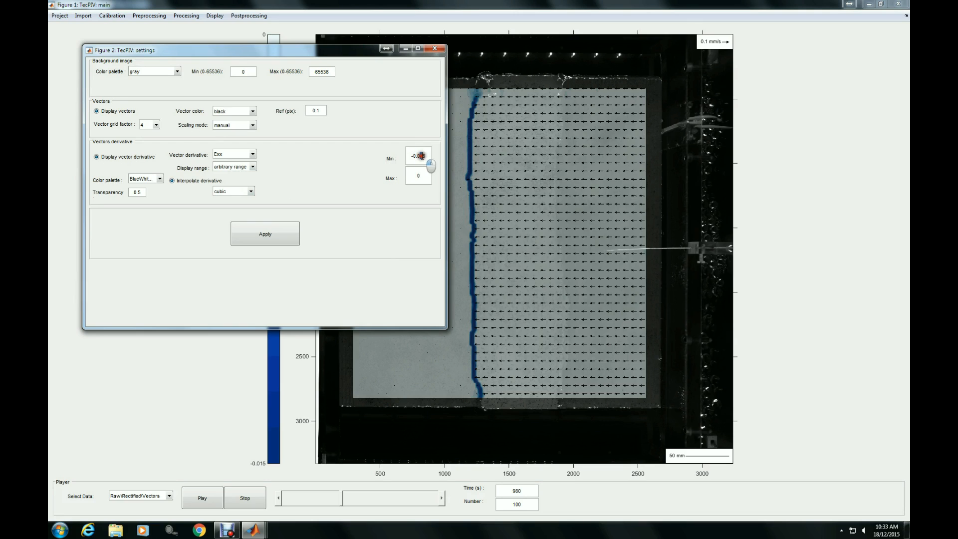
drag(419, 156, 421, 156)
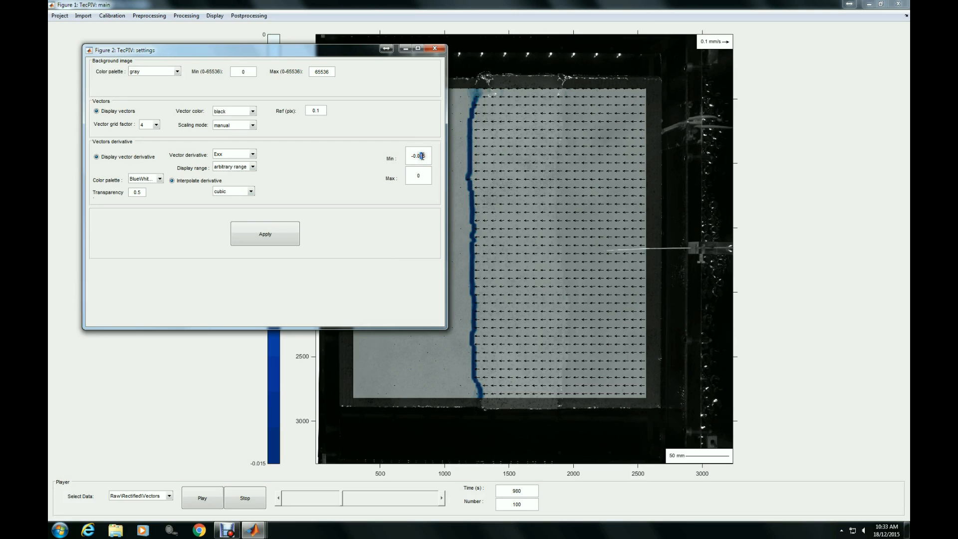
click(268, 236)
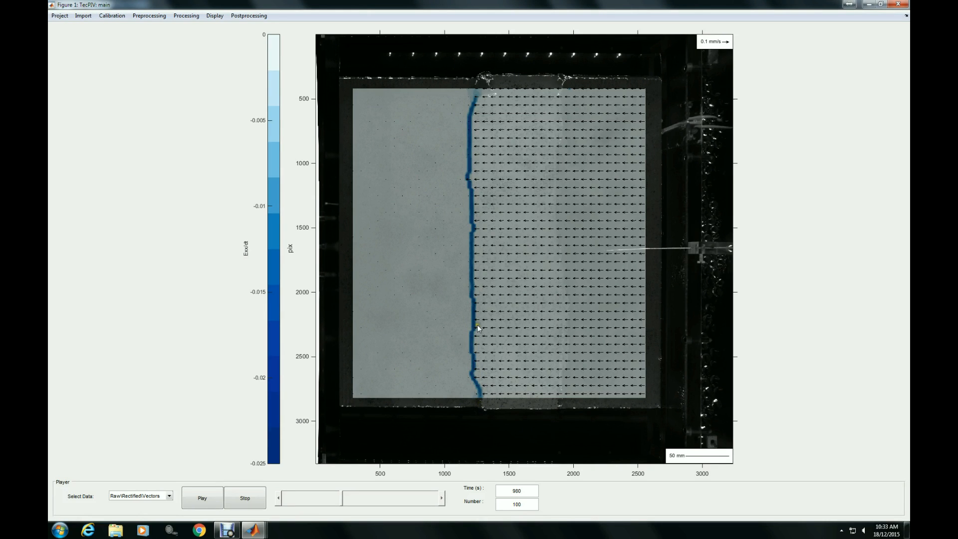
Review the display settings, including the available vector grid factors, and reapply them without changes
click(214, 16)
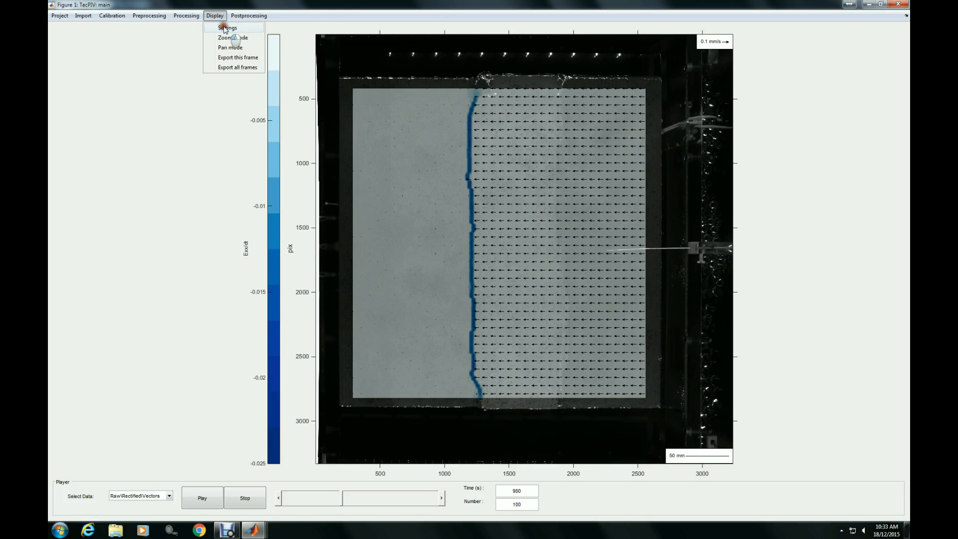
click(227, 28)
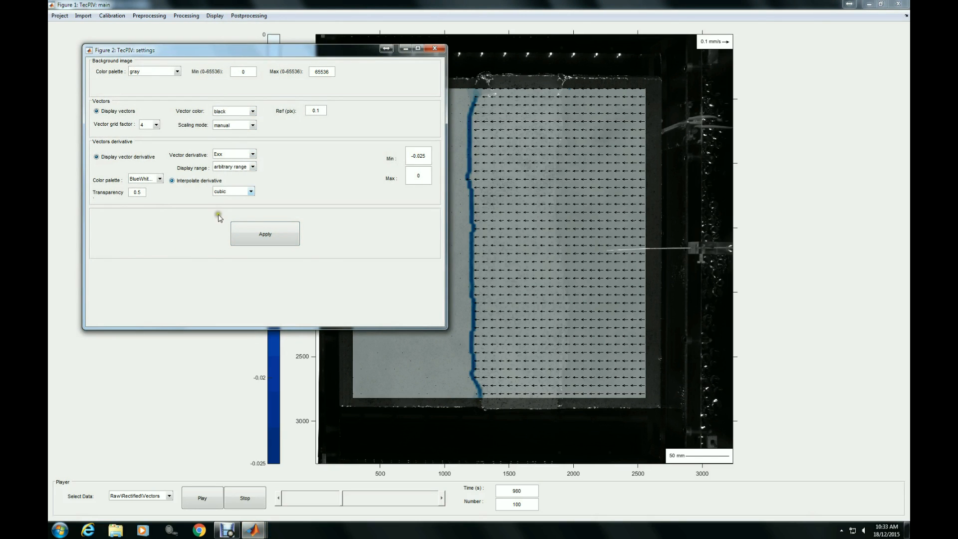
click(157, 125)
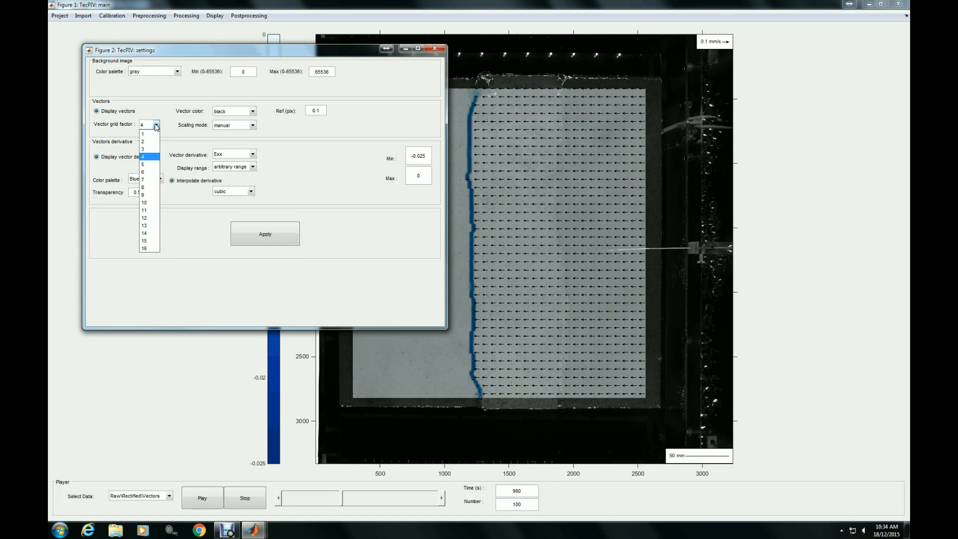
click(171, 127)
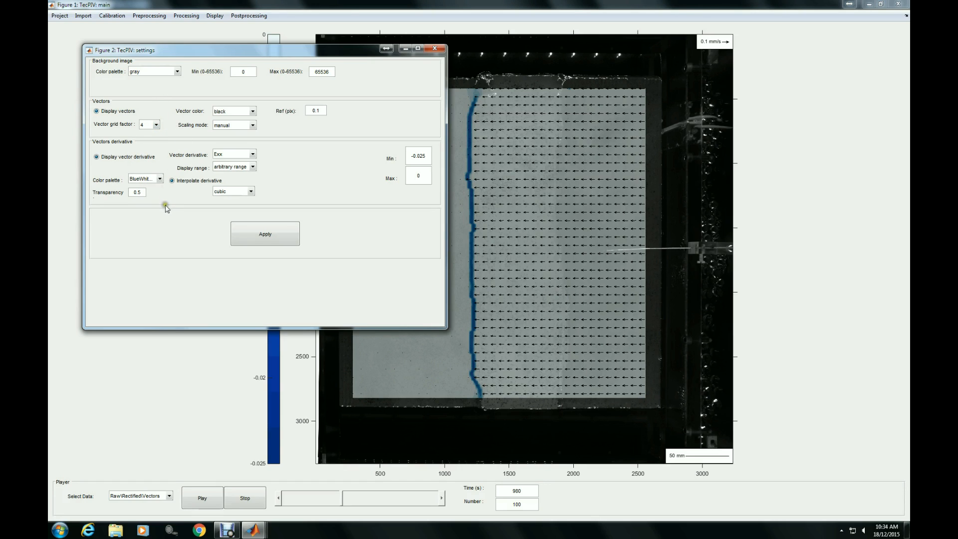
click(257, 235)
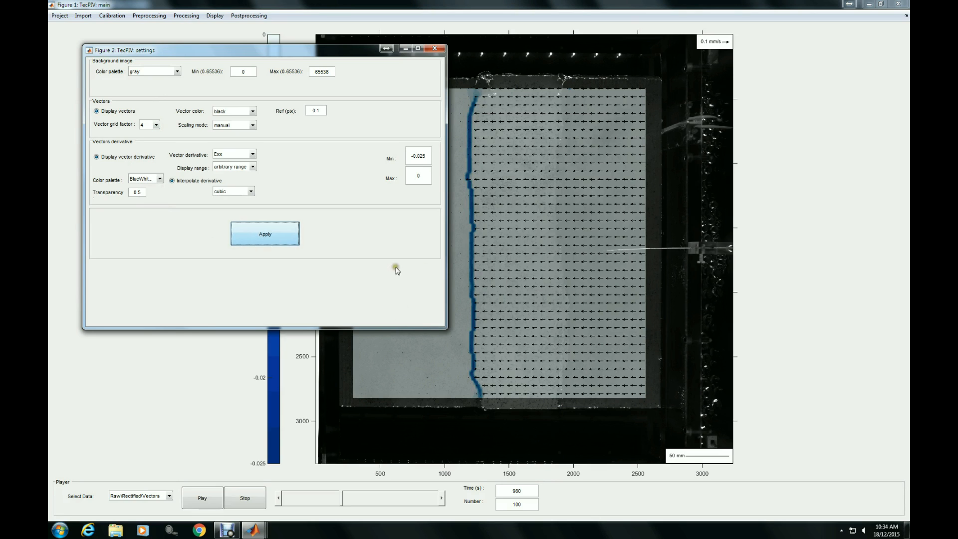
Export the current frame and switch to the main MATLAB window to check the exported file
click(214, 16)
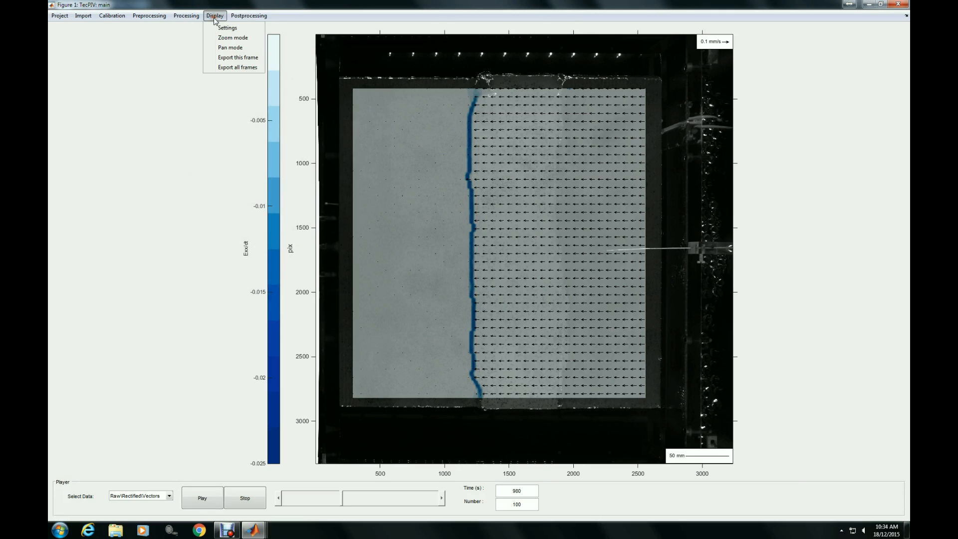
click(238, 57)
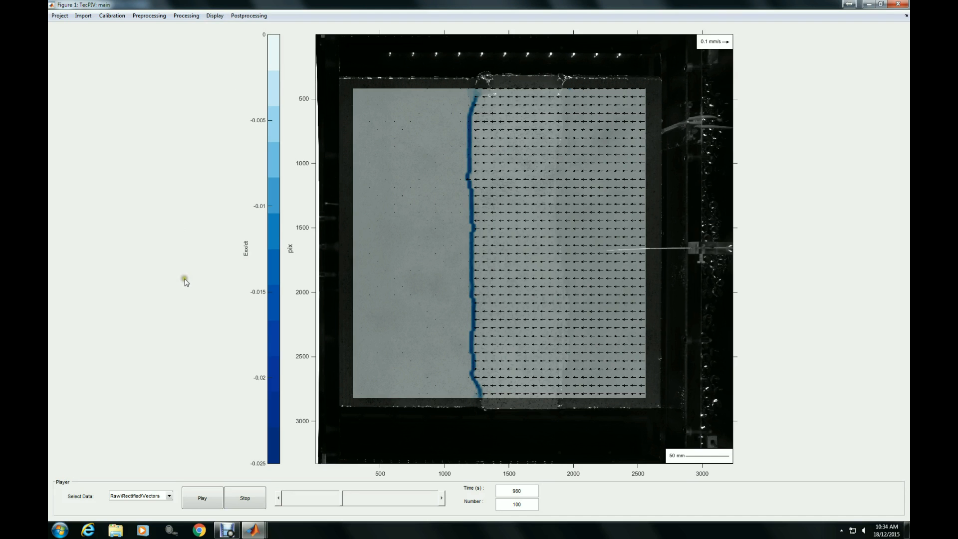
mouse_move(257, 531)
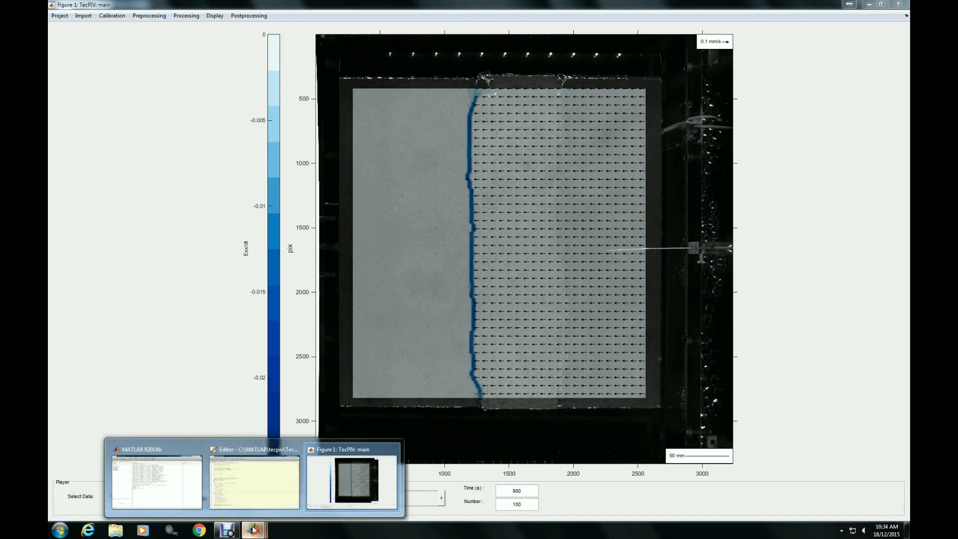
click(158, 500)
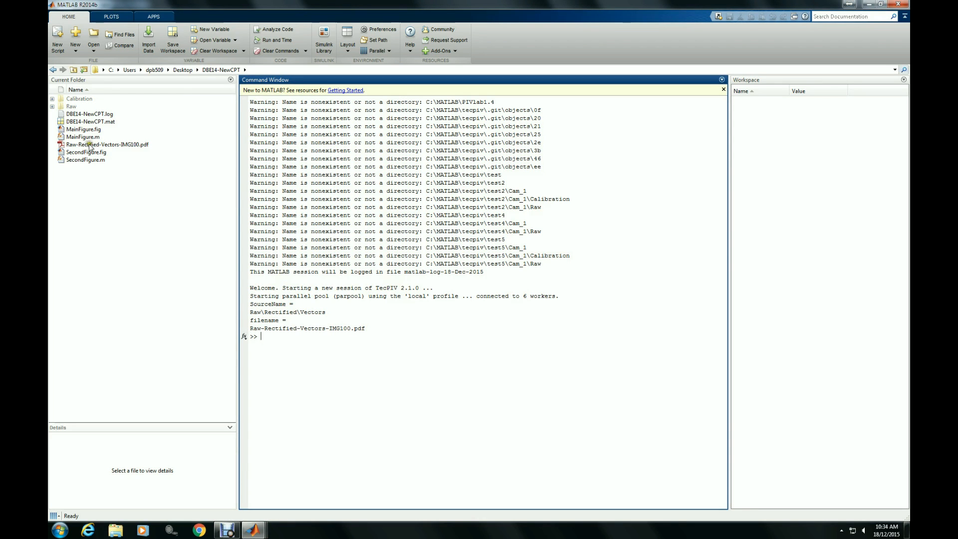
Minimize the MATLAB windows and open Raw-Rectified-Vectors-IMG100 from the desktop's DBE14-NewCPT folder in File Explorer
click(871, 6)
click(867, 5)
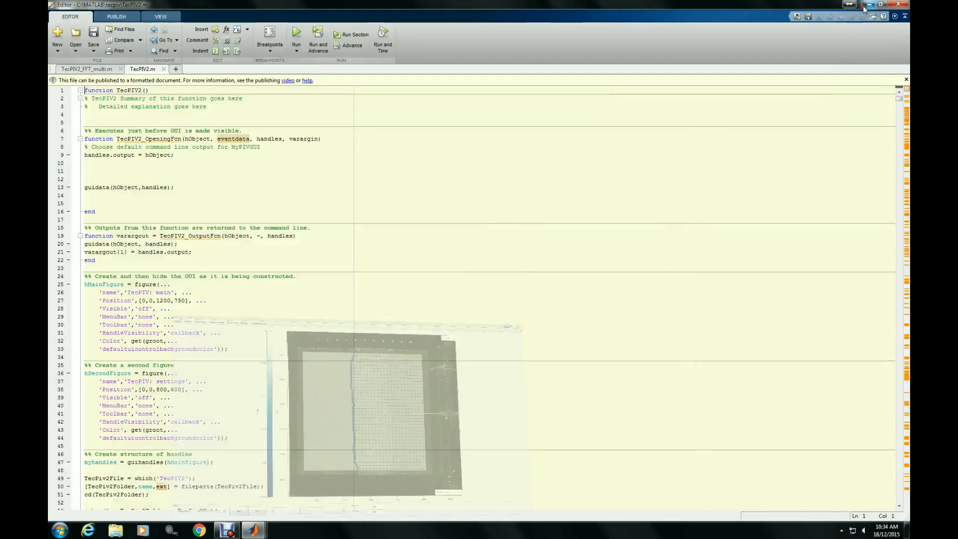
click(867, 6)
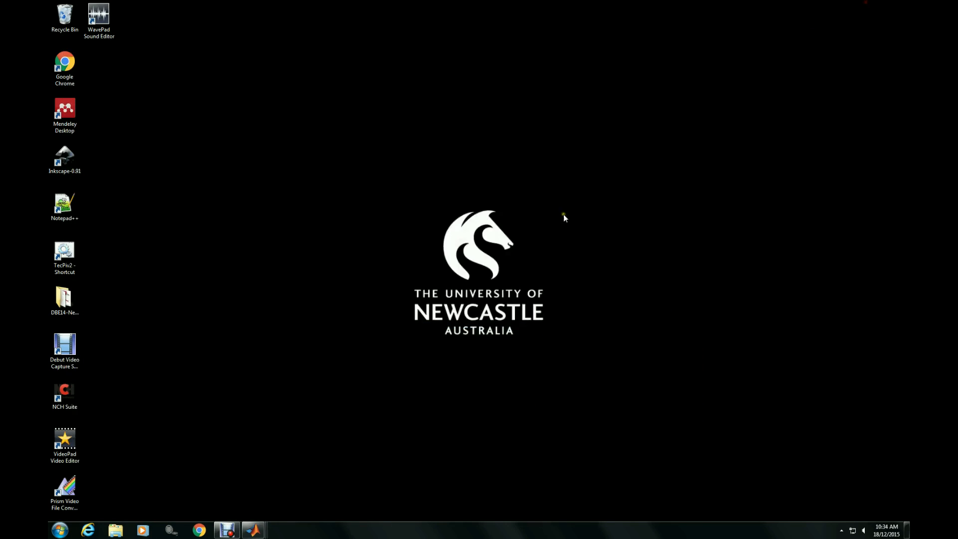
click(116, 530)
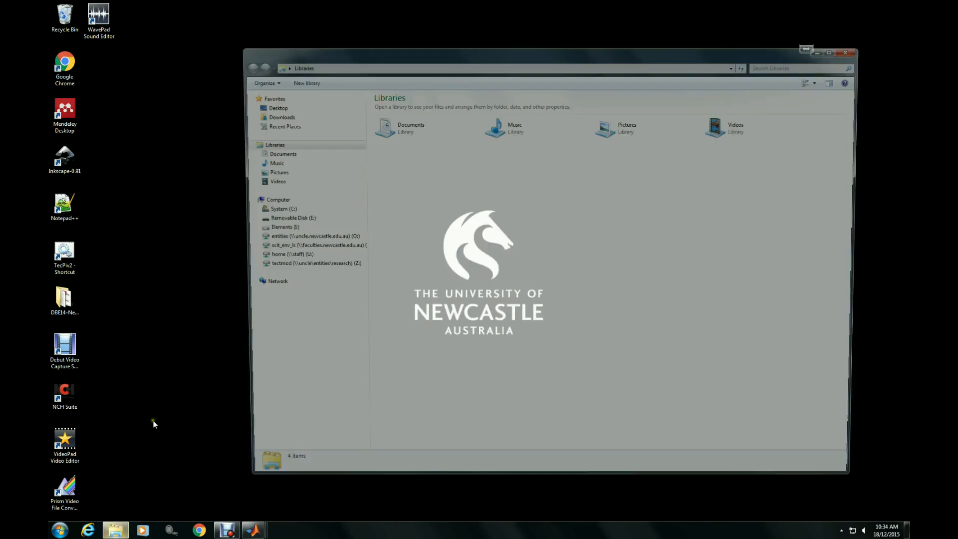
click(266, 106)
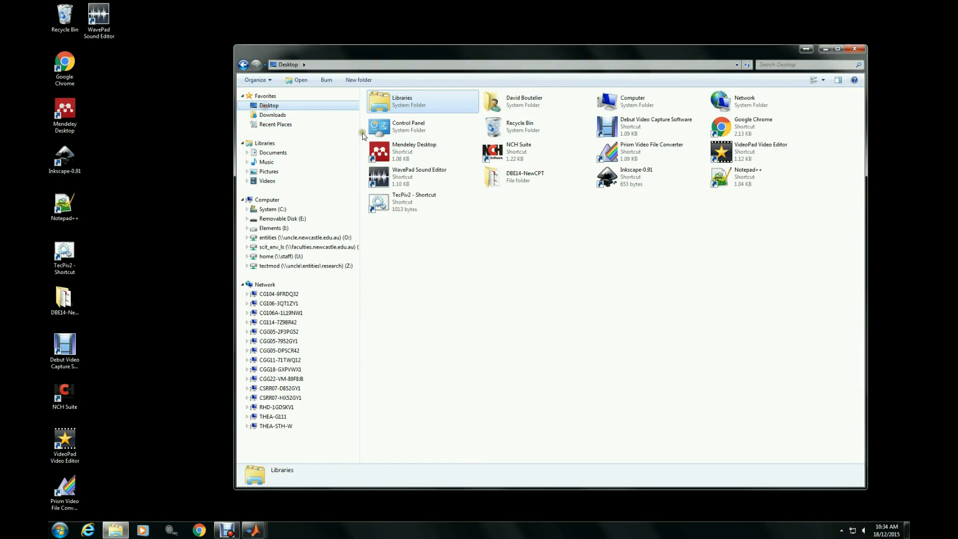
double_click(504, 178)
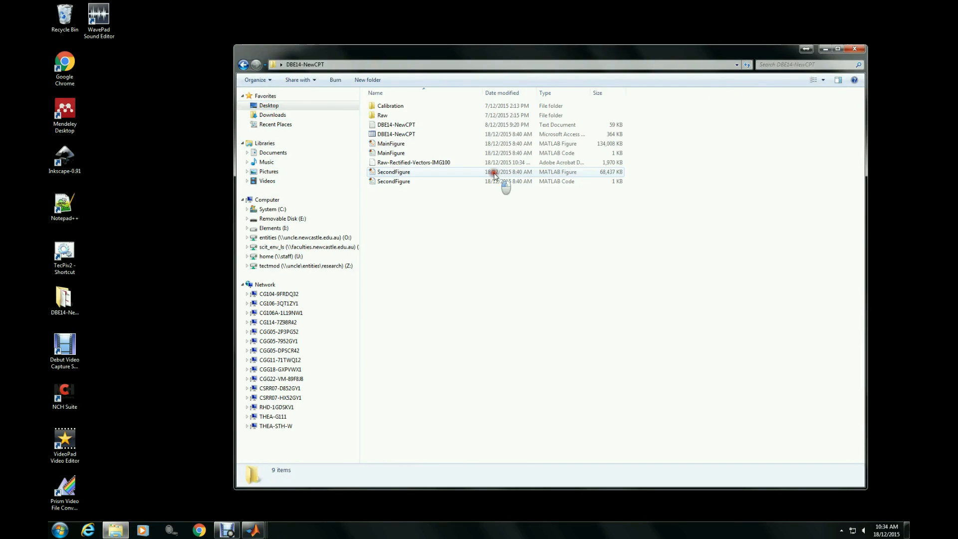
click(405, 163)
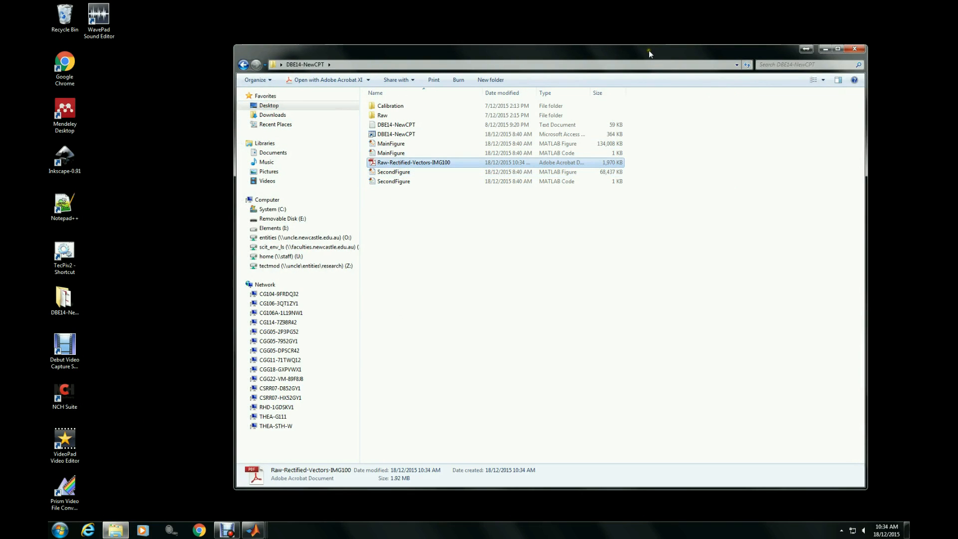
drag(646, 45, 589, 33)
double_click(333, 151)
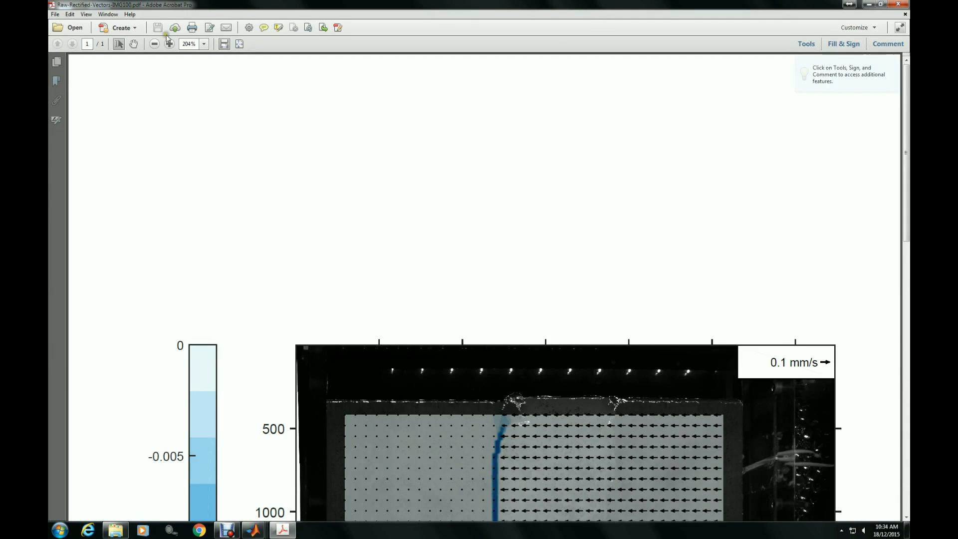
Examine the whole page and the enlarged figure in the exported PDF, close it, and return to the TecPIV main figure
click(240, 44)
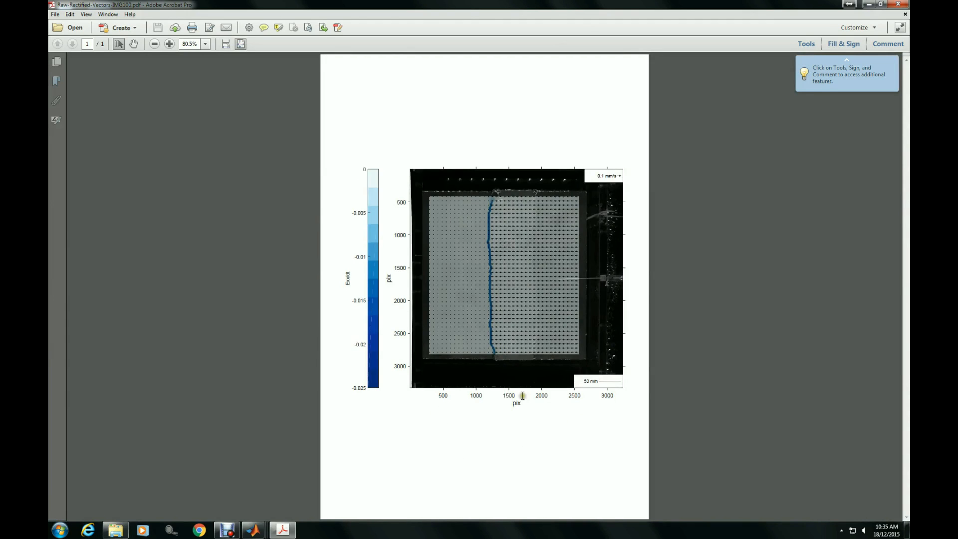
click(170, 44)
click(169, 44)
click(170, 44)
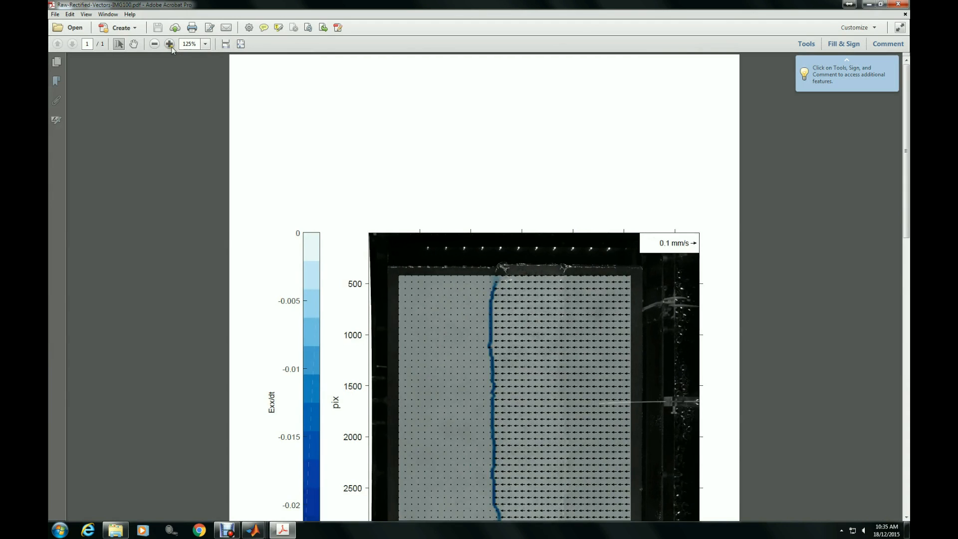
scroll(512, 339, down, 4)
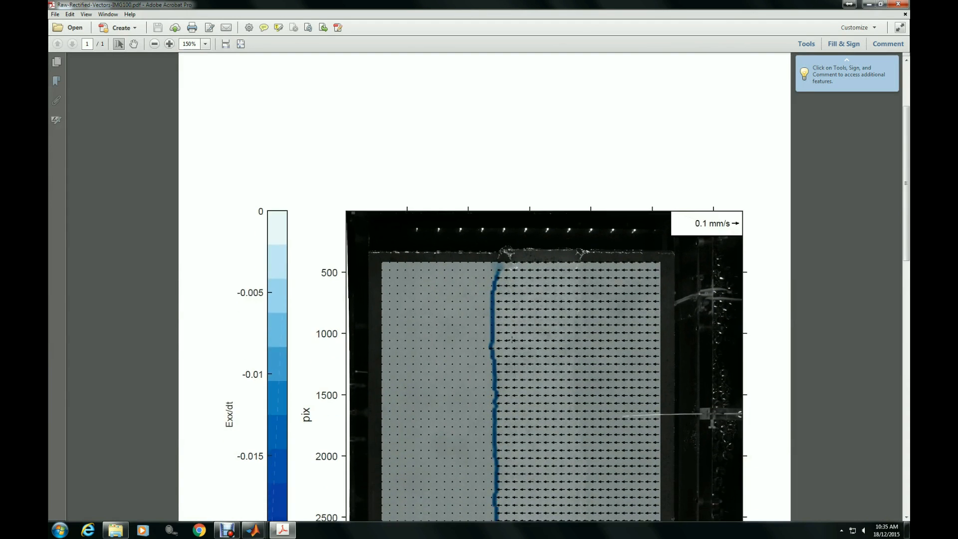
scroll(511, 339, down, 1)
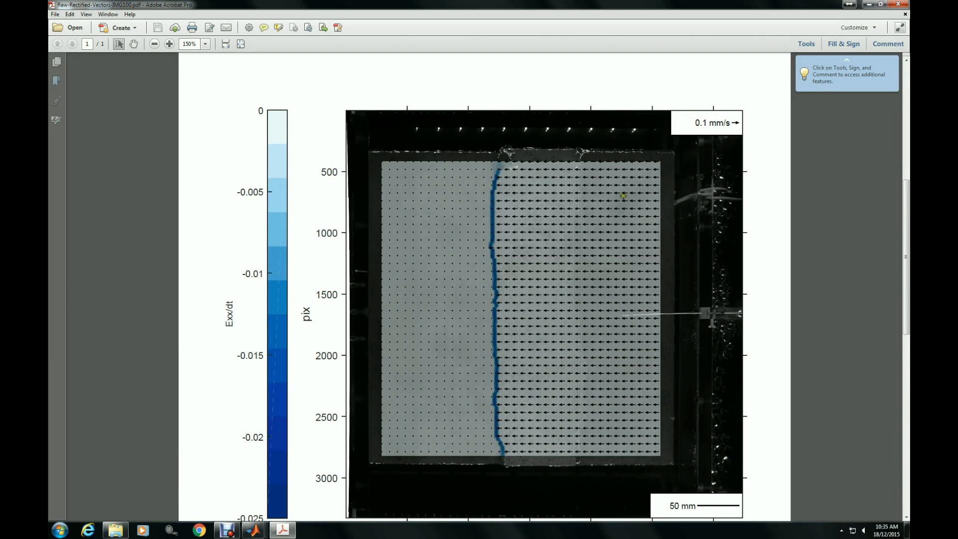
scroll(592, 283, down, 2)
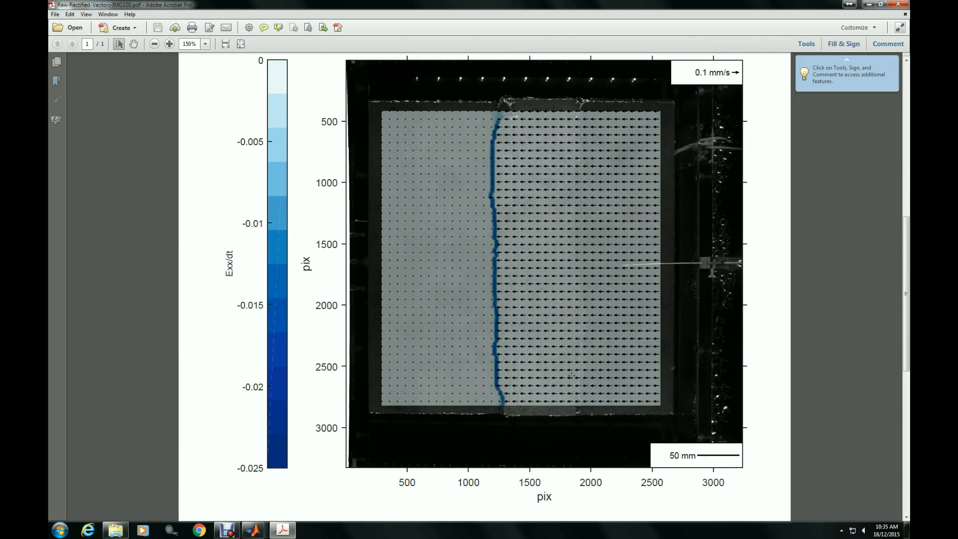
scroll(571, 375, down, 2)
scroll(571, 375, up, 2)
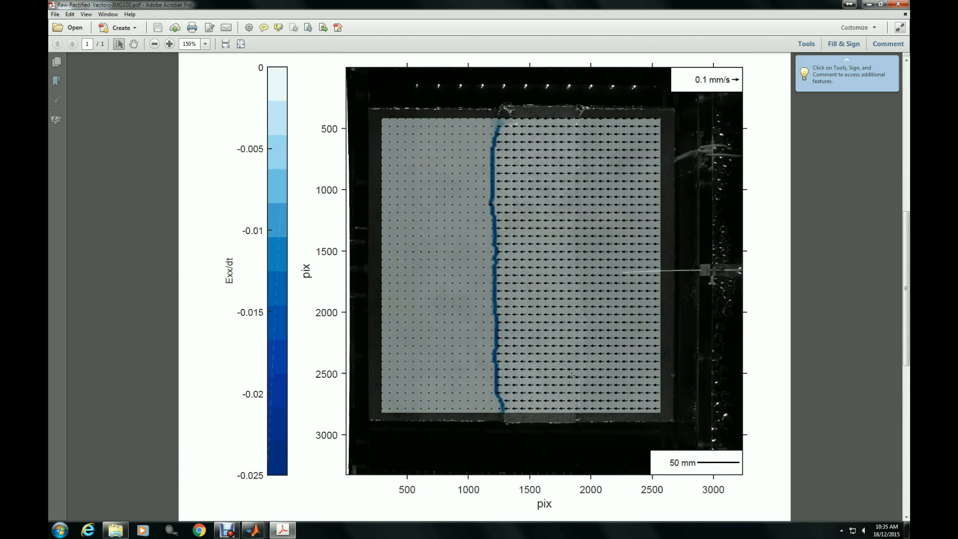
scroll(571, 375, up, 1)
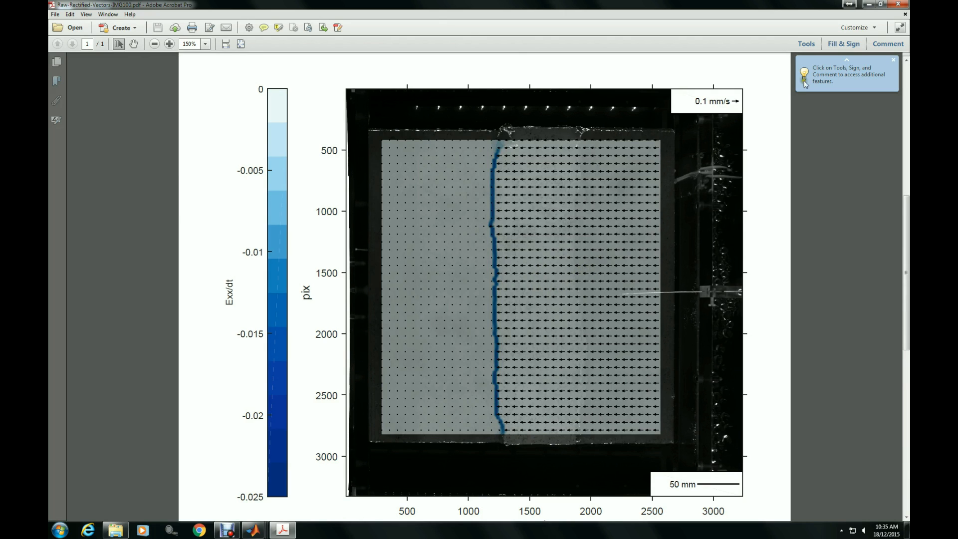
click(901, 4)
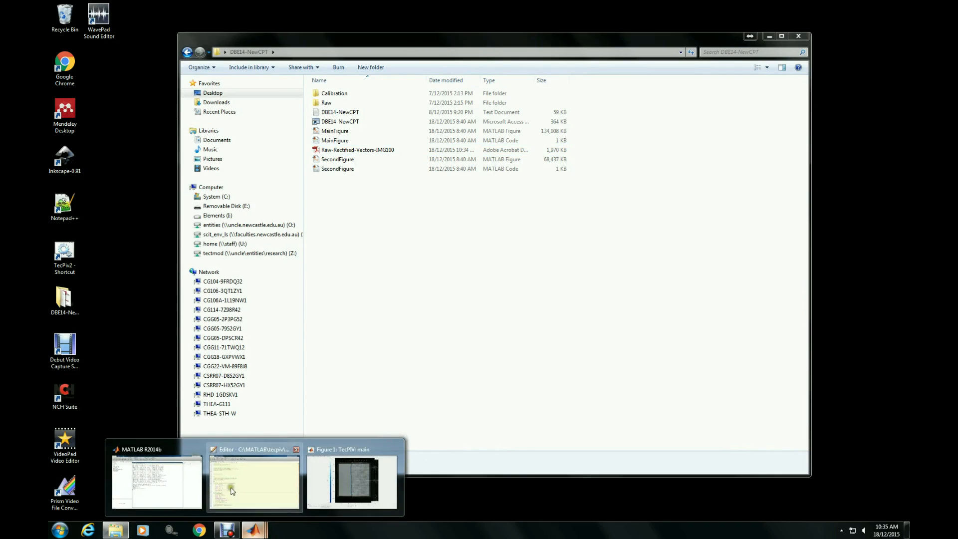
click(363, 475)
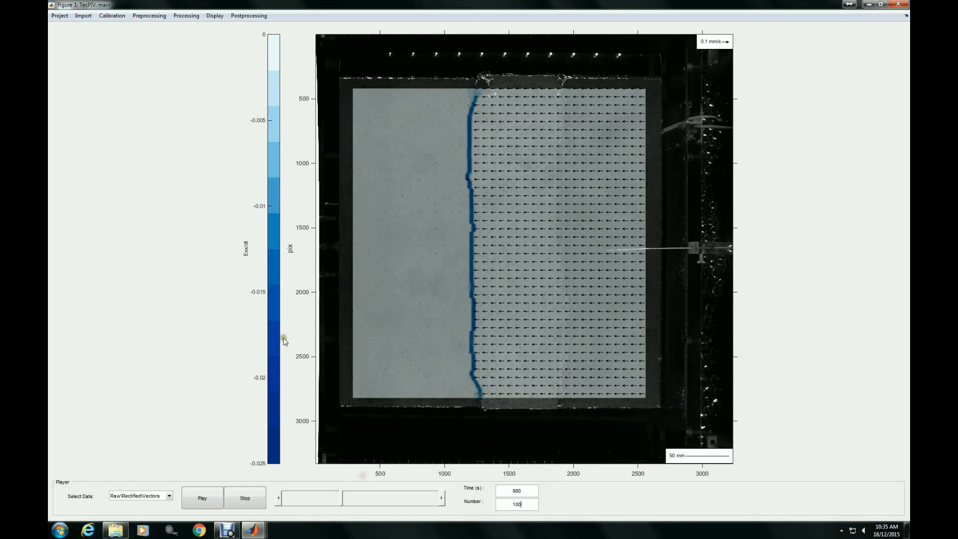
Set the vector grid factor to 8 and apply the display settings
click(215, 15)
click(230, 28)
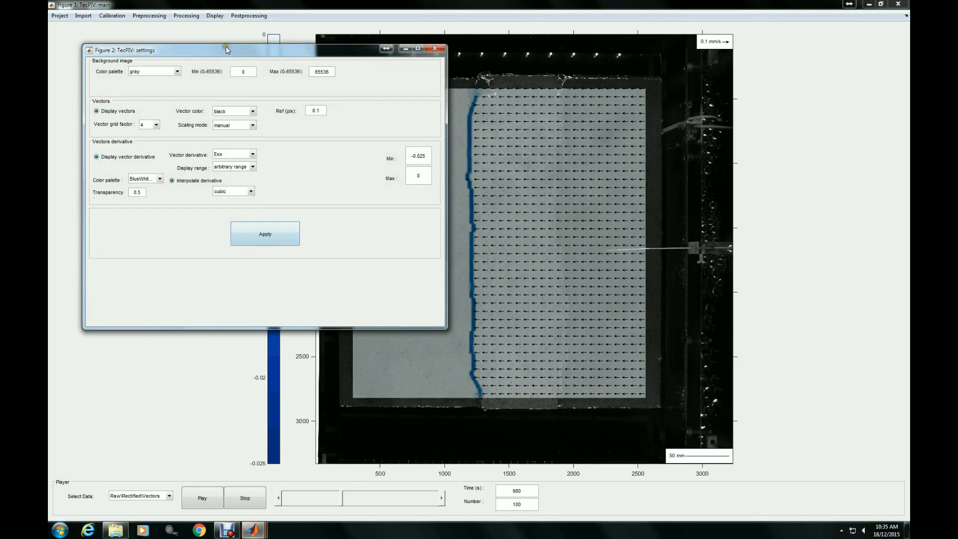
click(156, 124)
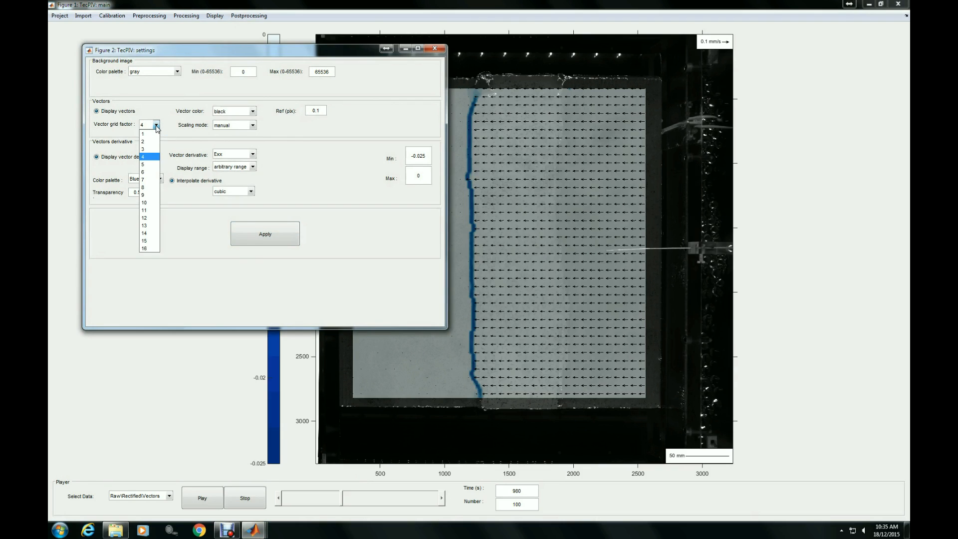
click(144, 187)
click(251, 230)
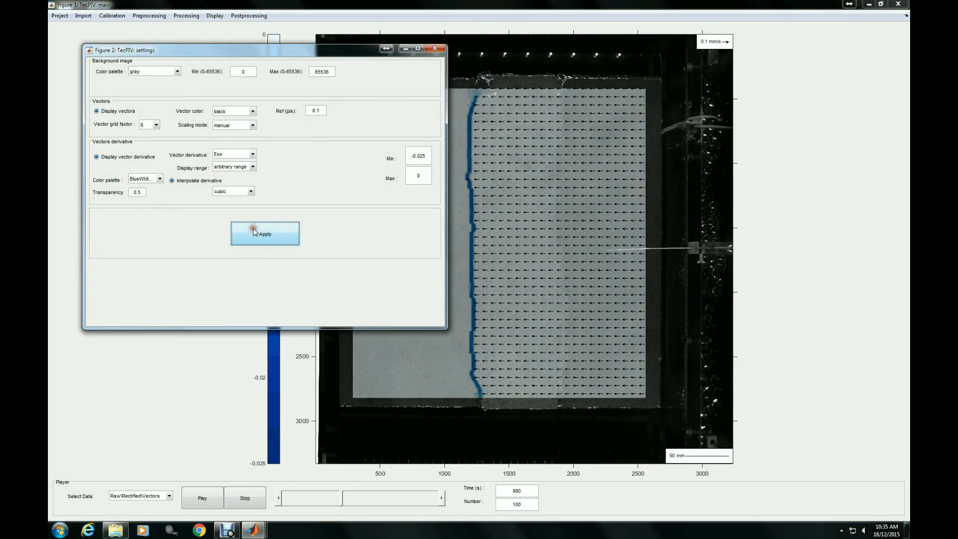
click(160, 272)
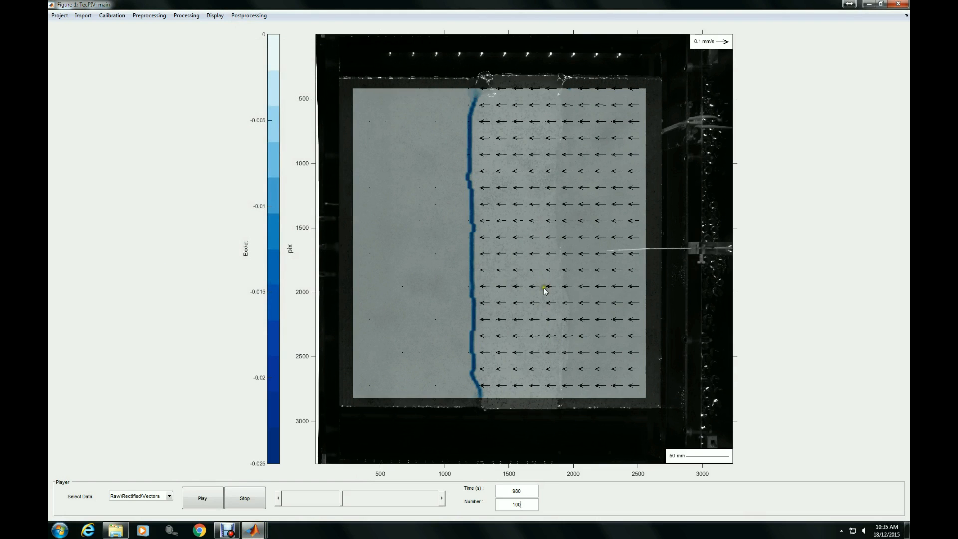
Set the vector grid factor to 10 and apply the display settings
click(215, 16)
click(226, 28)
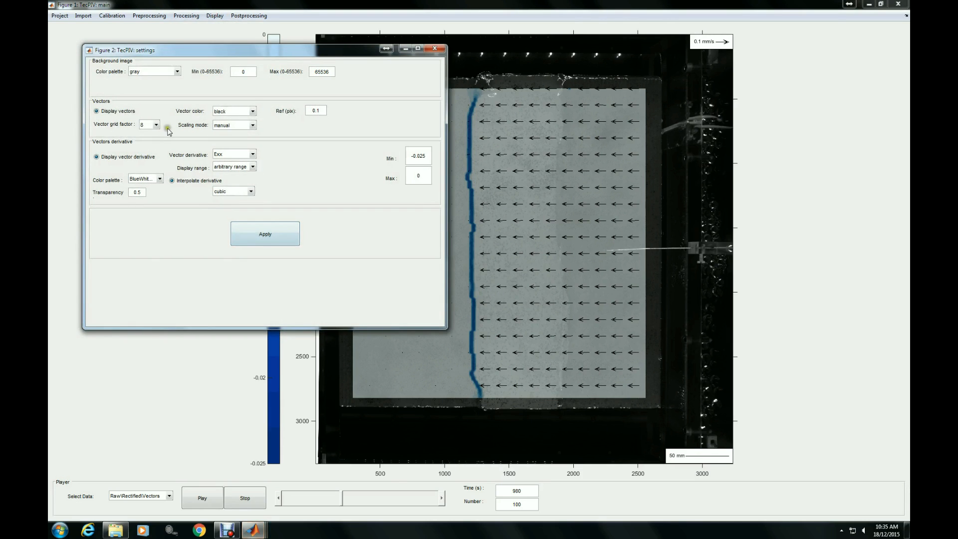
click(155, 125)
click(149, 203)
click(249, 235)
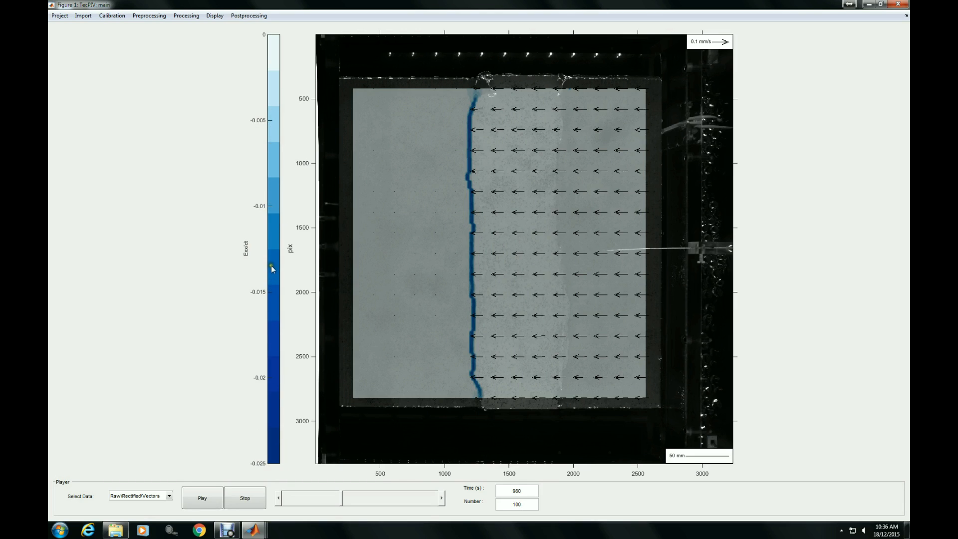
Set the minimum of the Exx derivative display range to -0.03 and apply the display settings
click(214, 15)
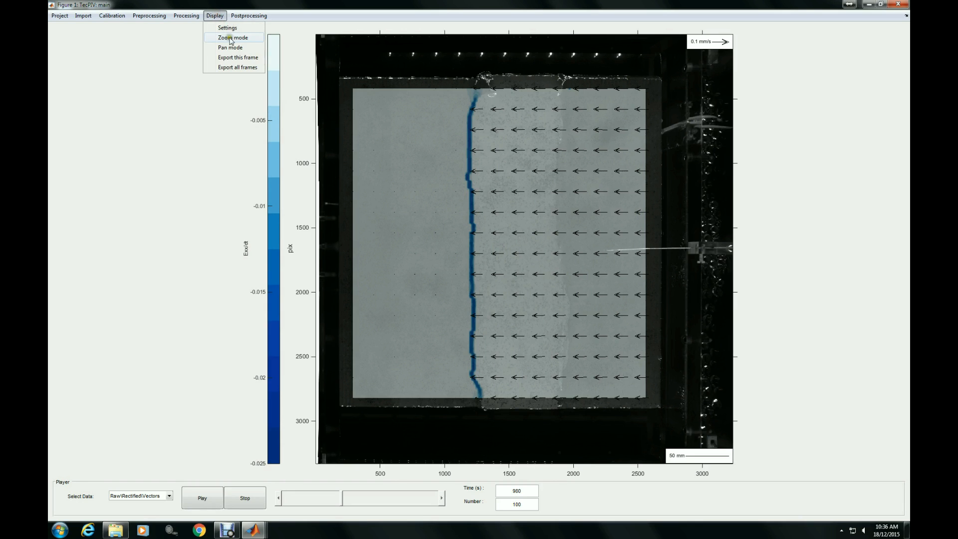
click(228, 28)
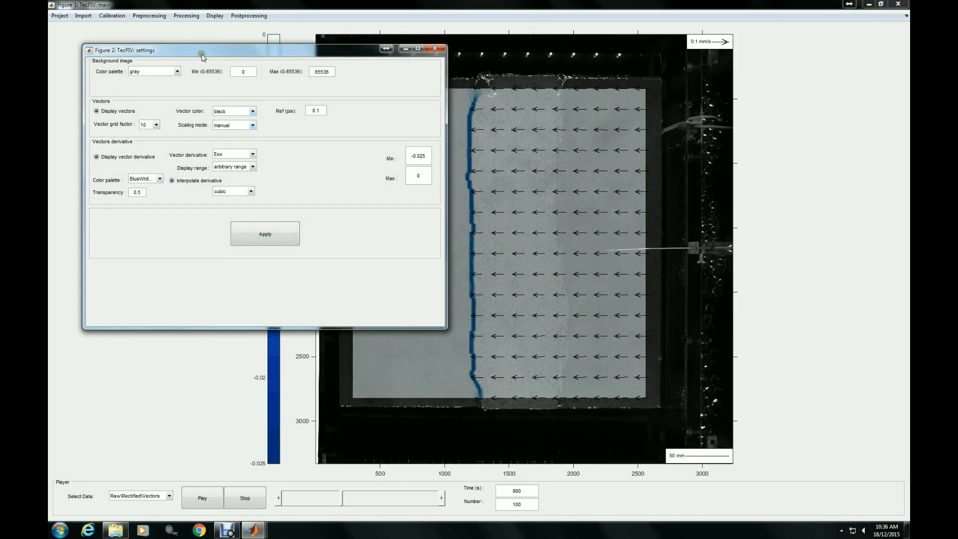
drag(208, 49, 602, 47)
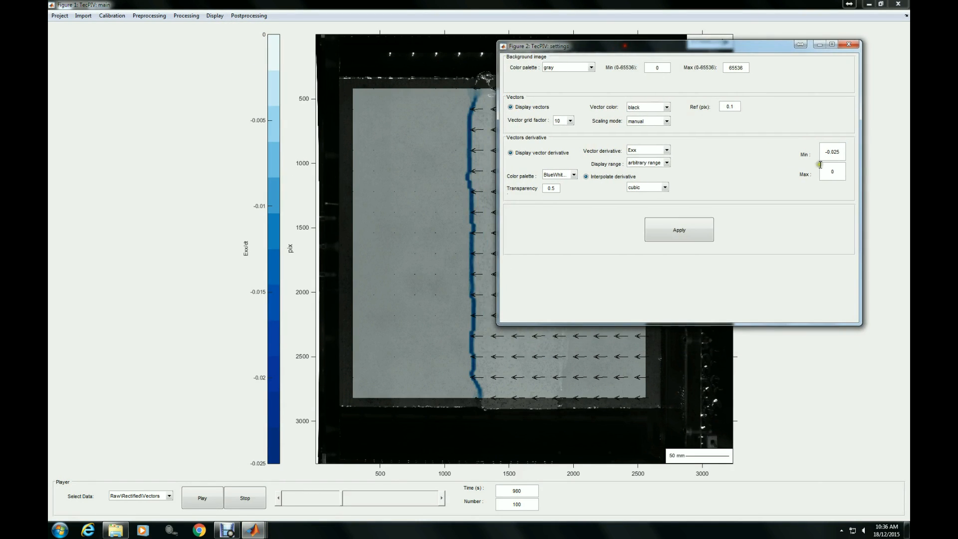
drag(839, 152, 833, 153)
click(700, 232)
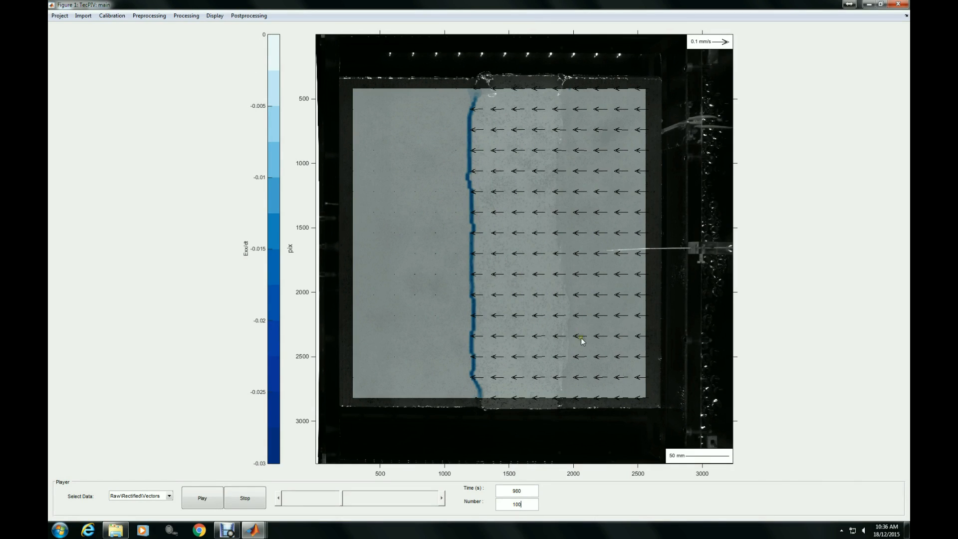
Export the frame again with the new display settings and check the file in the DBE14-NewCPT folder and the main MATLAB window
click(215, 16)
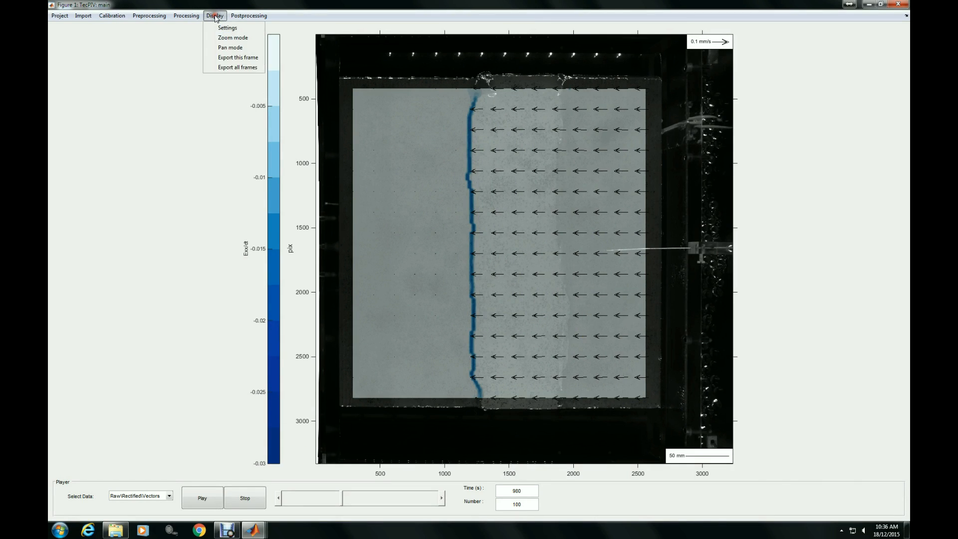
click(232, 57)
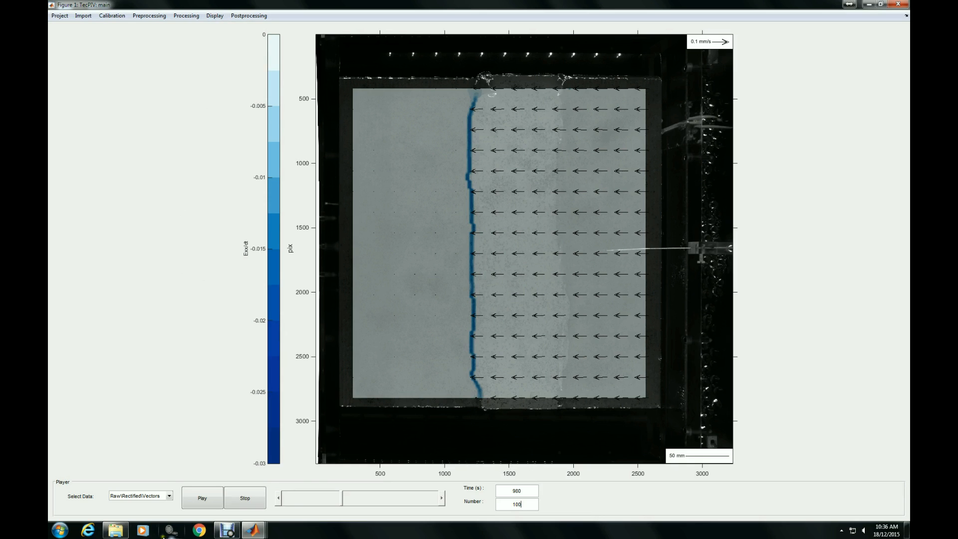
click(115, 530)
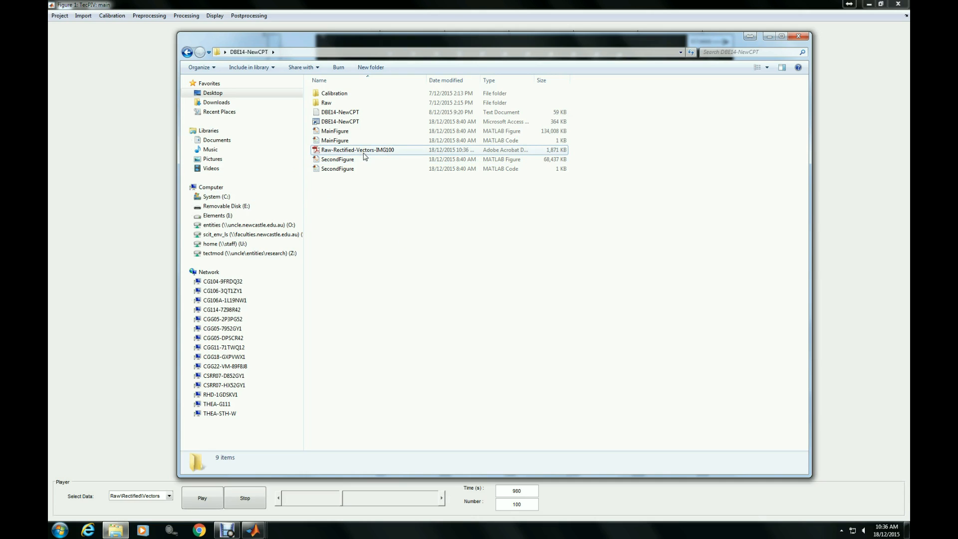
click(254, 530)
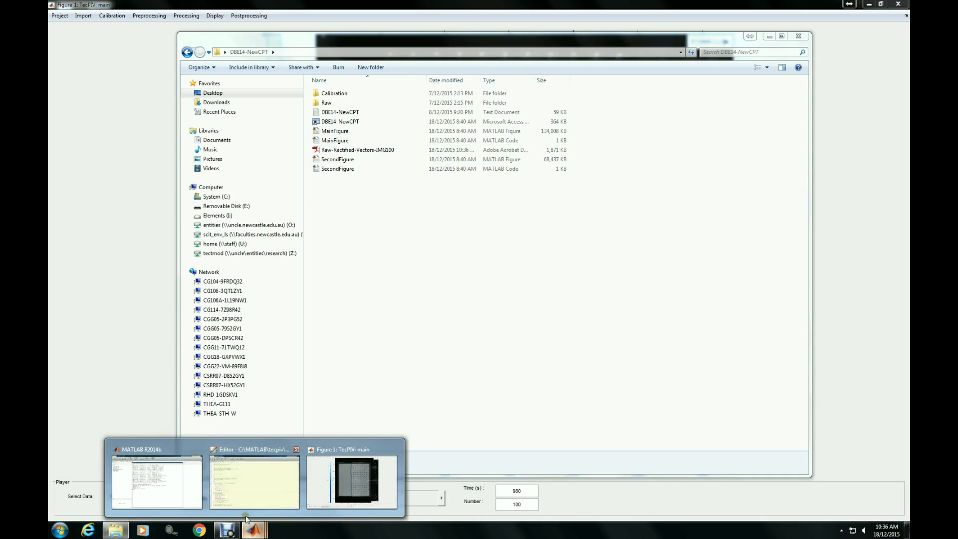
click(171, 496)
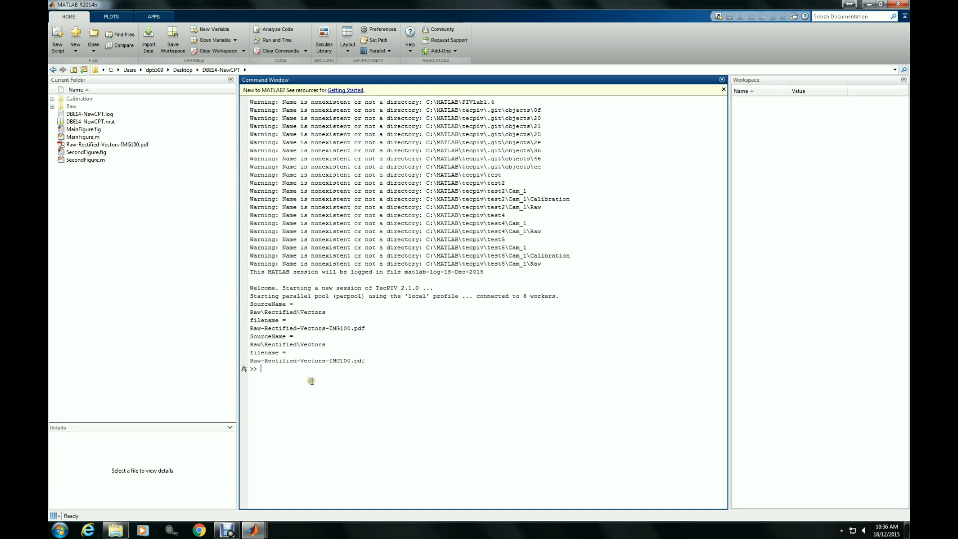
Open the exported Raw-Rectified-Vectors-IMG100 PDF from the DBE14-NewCPT folder, examine its vectors, Exx colour scale and scale bars, and close it
click(868, 4)
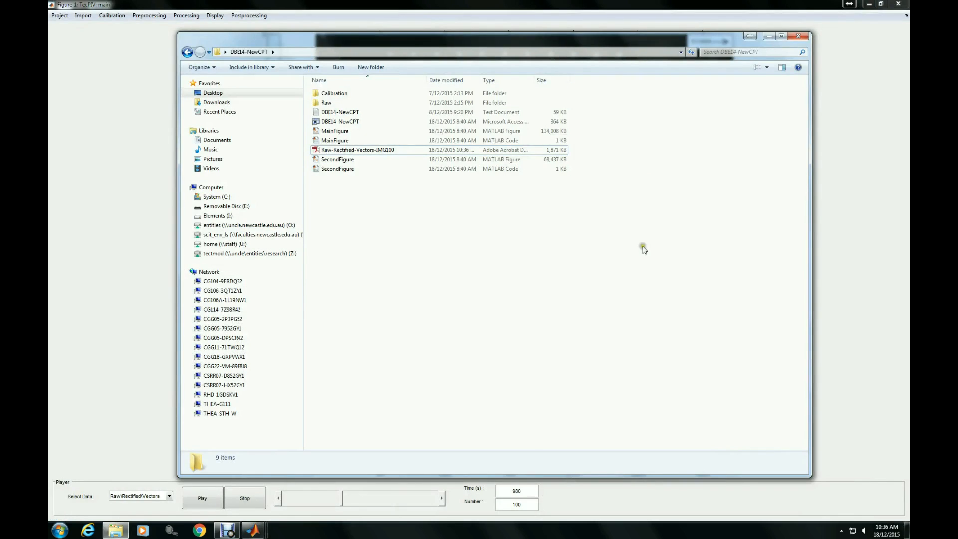
double_click(342, 149)
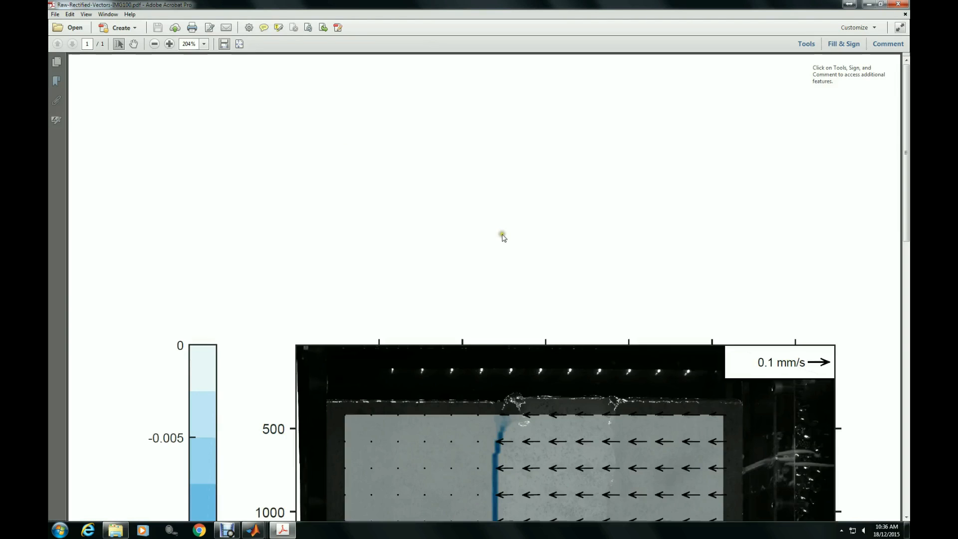
scroll(503, 238, down, 10)
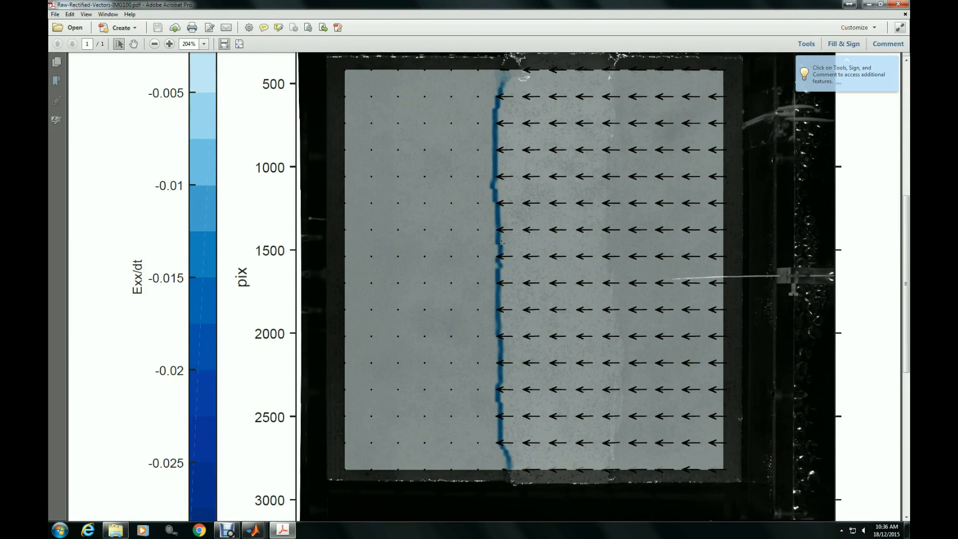
scroll(615, 405, down, 1)
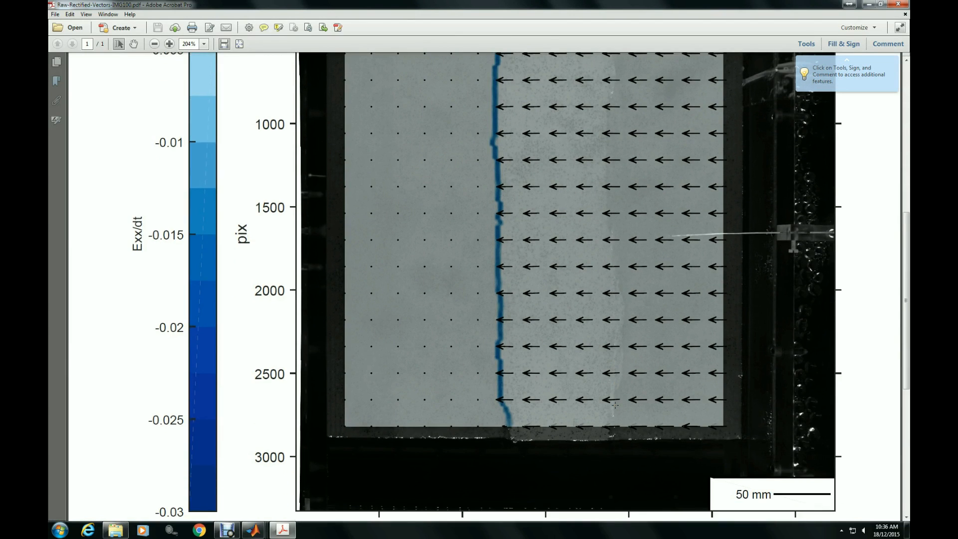
scroll(615, 404, down, 1)
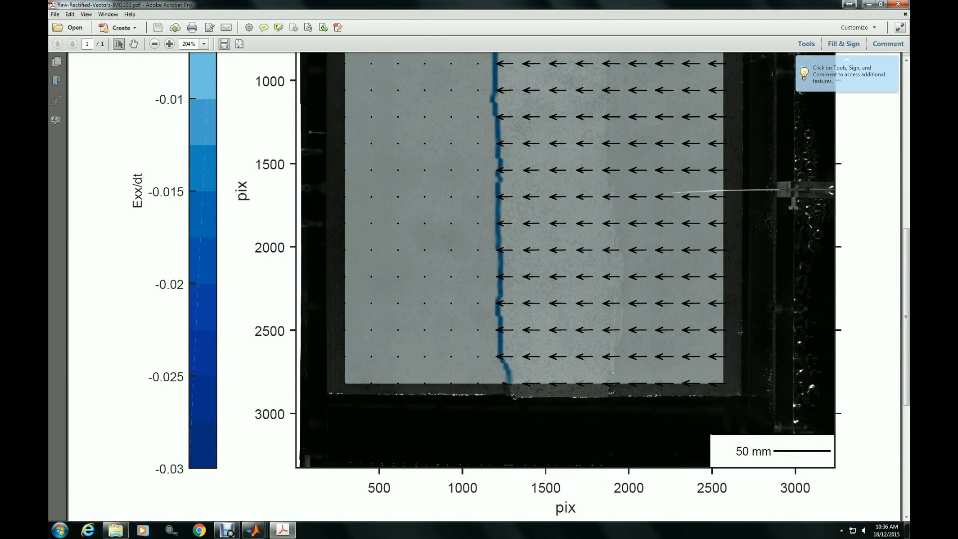
scroll(483, 368, up, 8)
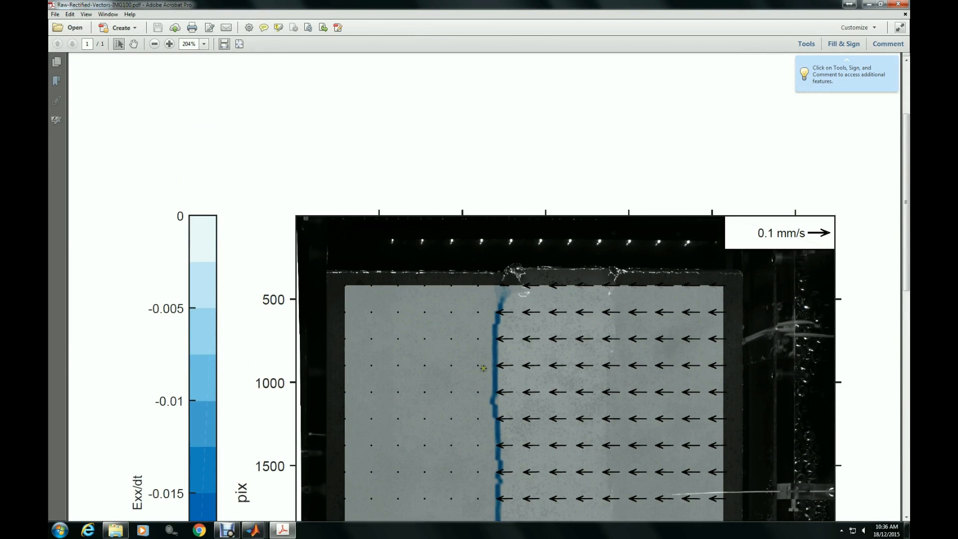
scroll(519, 289, down, 6)
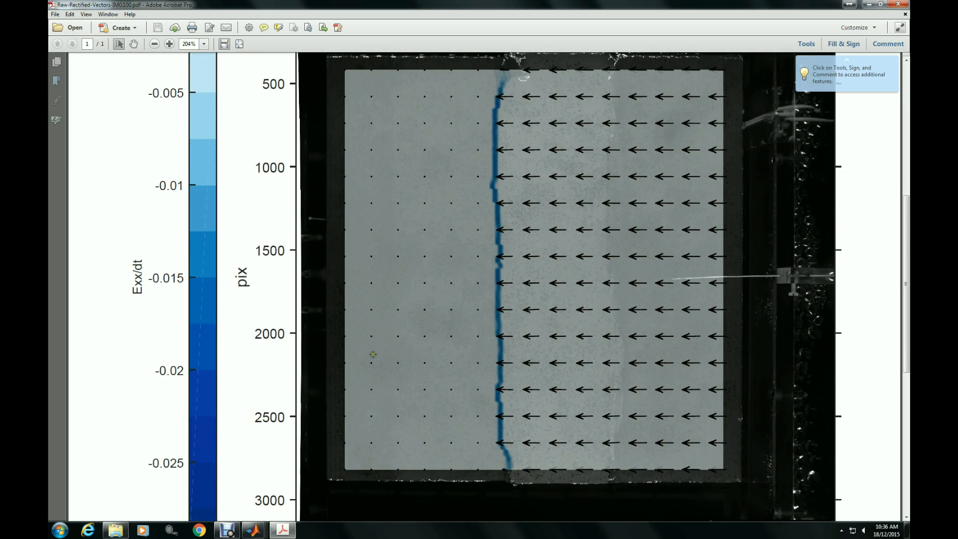
scroll(373, 354, up, 2)
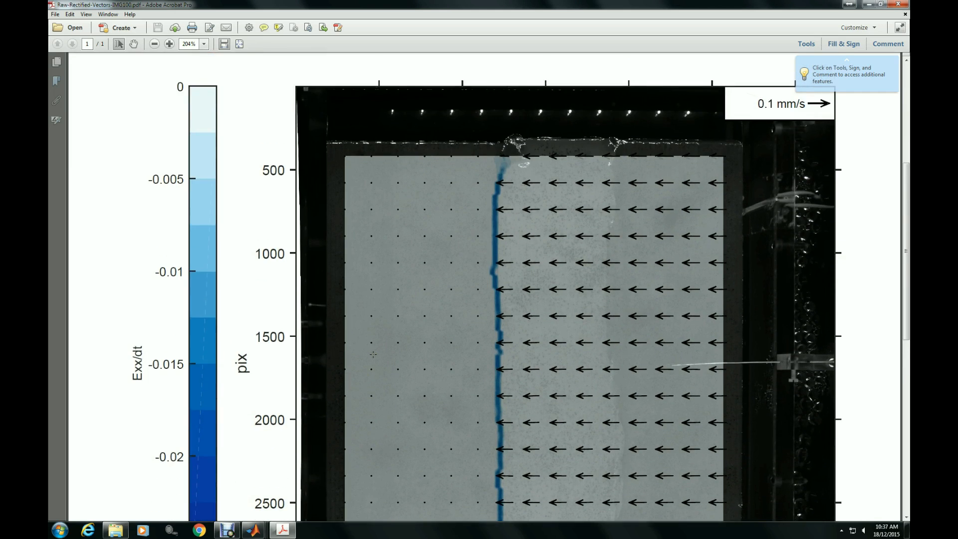
scroll(202, 329, down, 3)
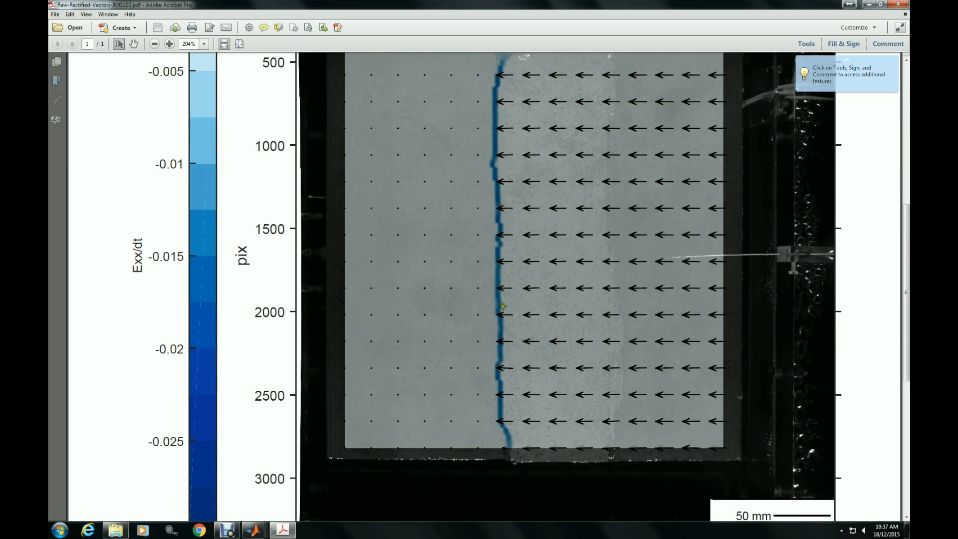
click(899, 5)
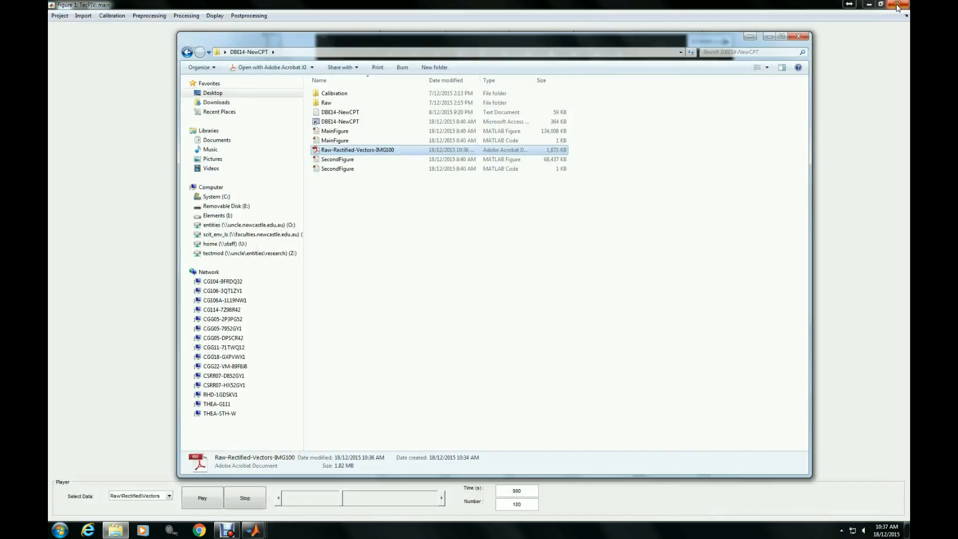
Shift the DBE14-NewCPT folder window away from the colour scale and launch Inkscape-0.91
click(499, 312)
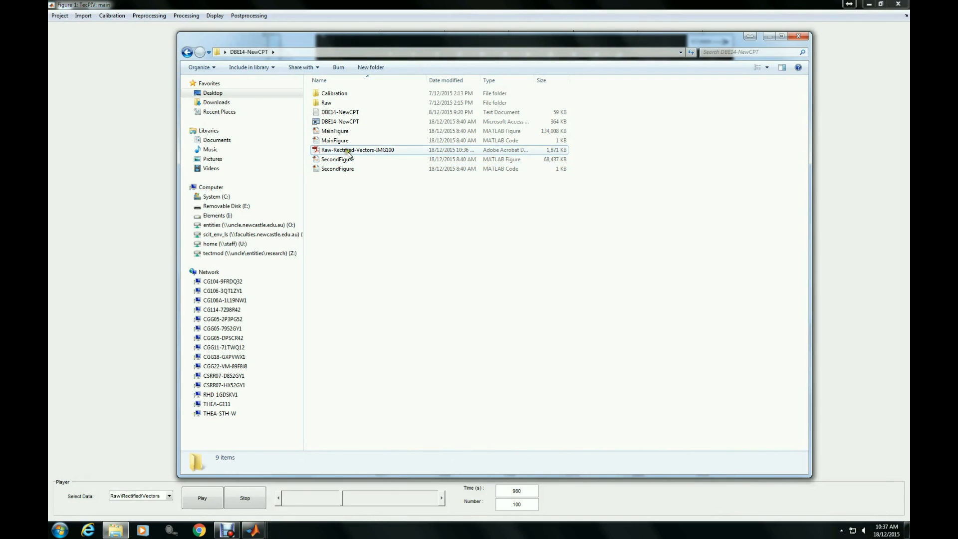
drag(399, 44, 488, 49)
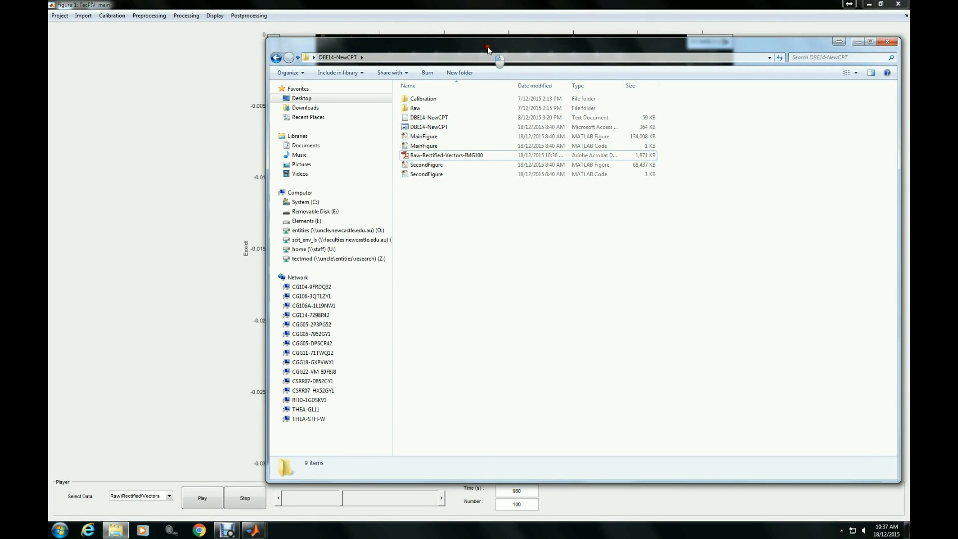
click(60, 530)
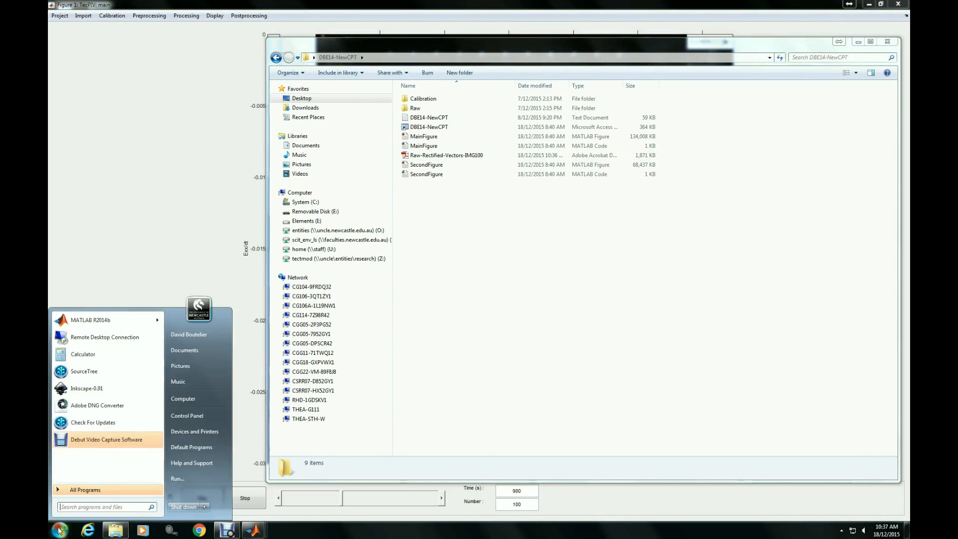
click(83, 388)
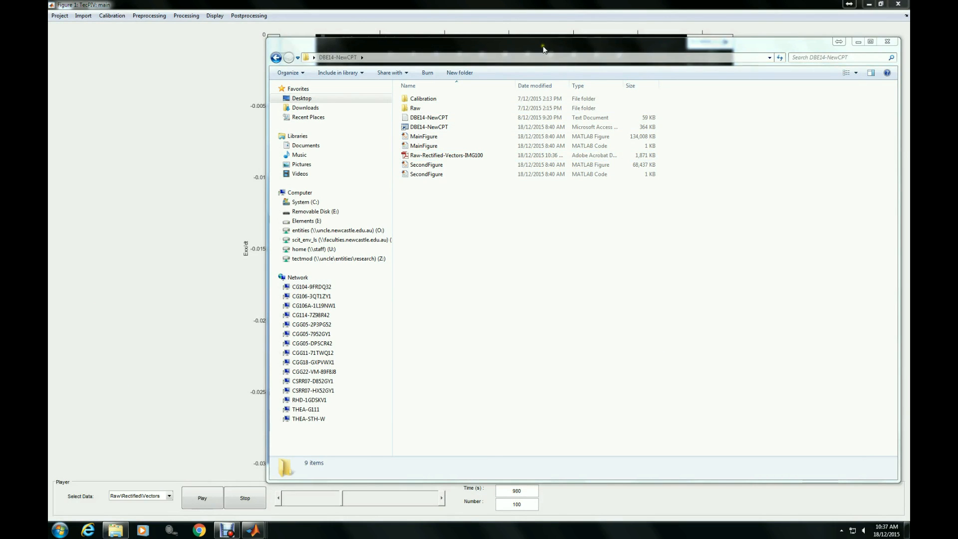
Move the folder window clear of the TecPIV figure, bring the figure to the front and advance it to frame 102
drag(543, 49, 736, 49)
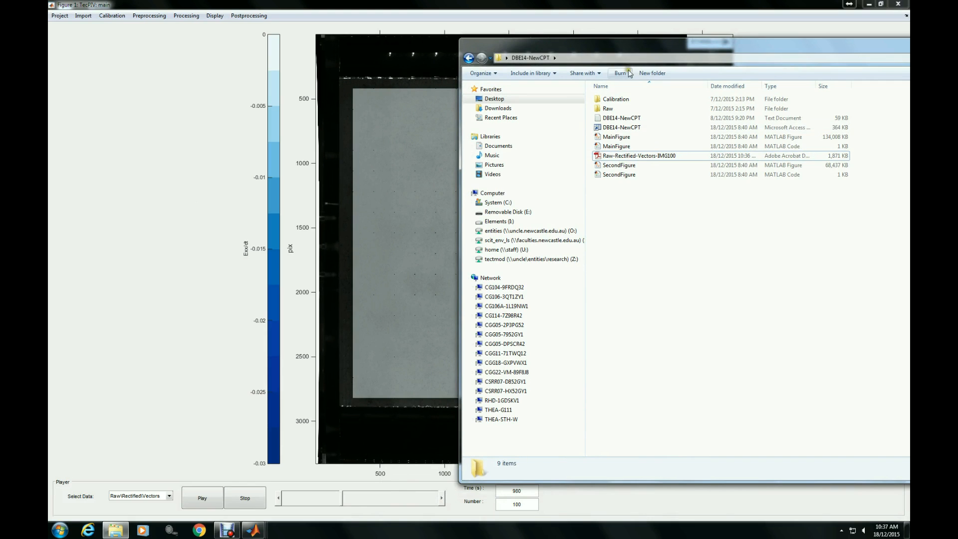
drag(621, 48, 770, 52)
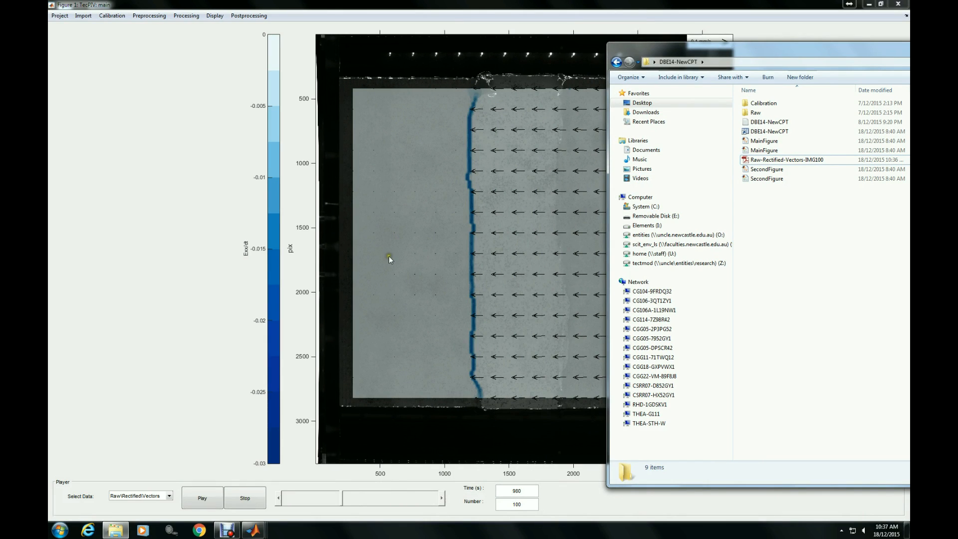
click(402, 355)
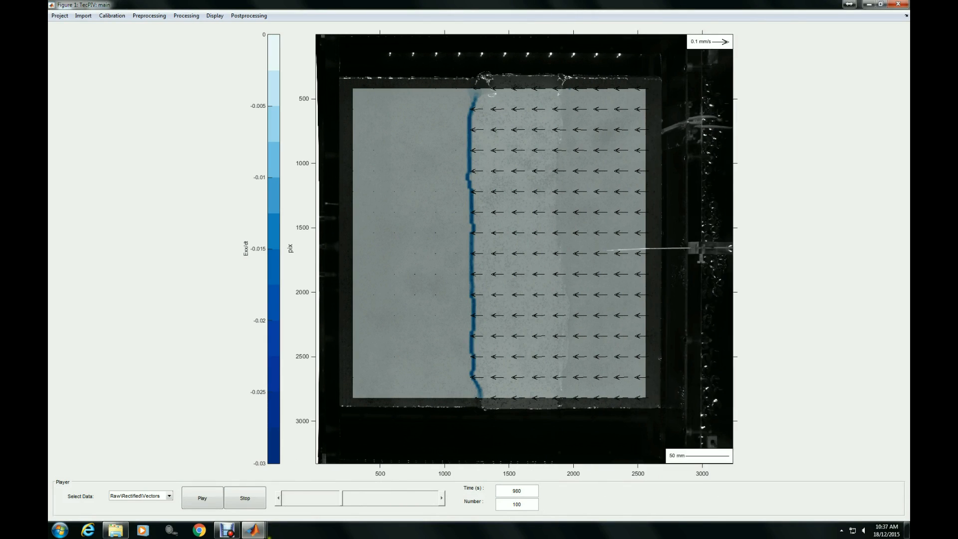
double_click(530, 489)
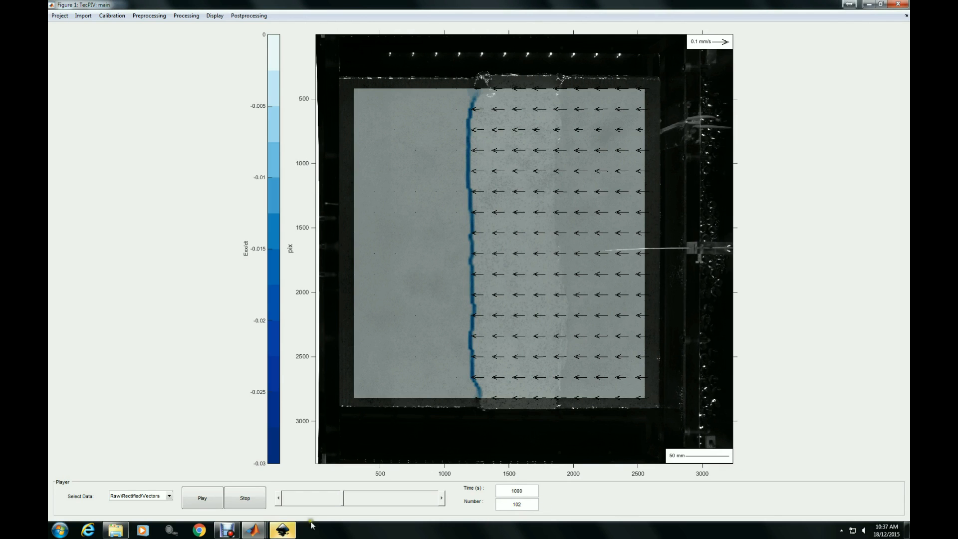
Switch to Inkscape, restore its window from full screen and enlarge it enough to show the whole blank page
click(282, 530)
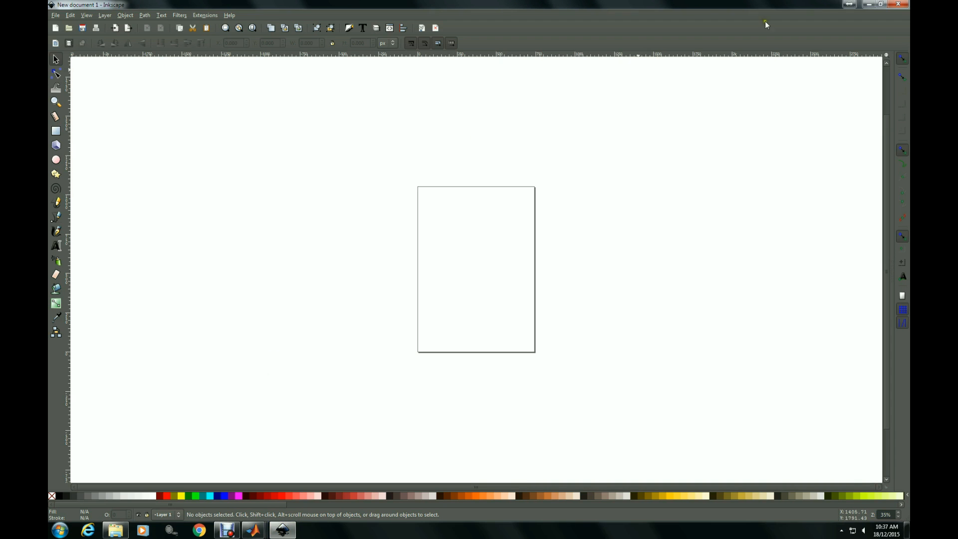
click(884, 7)
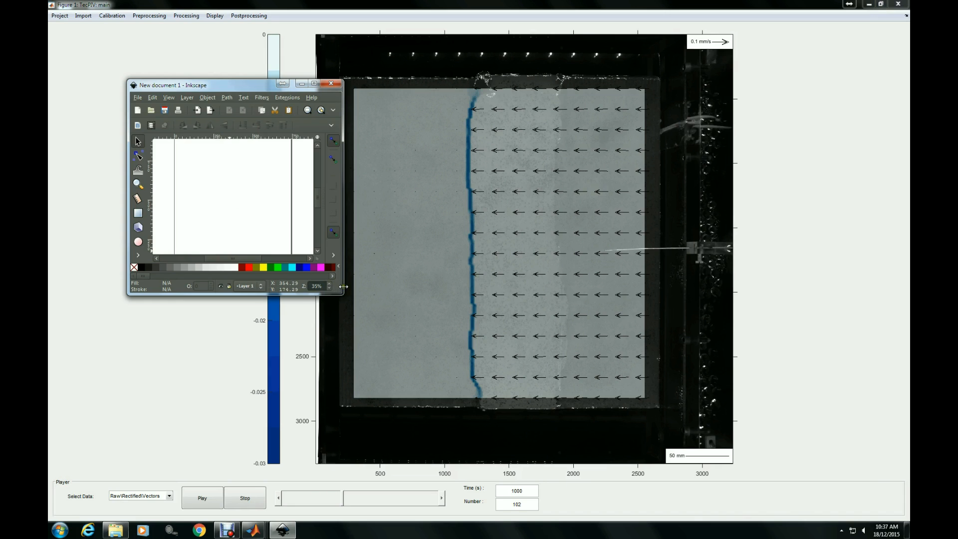
drag(335, 290, 505, 438)
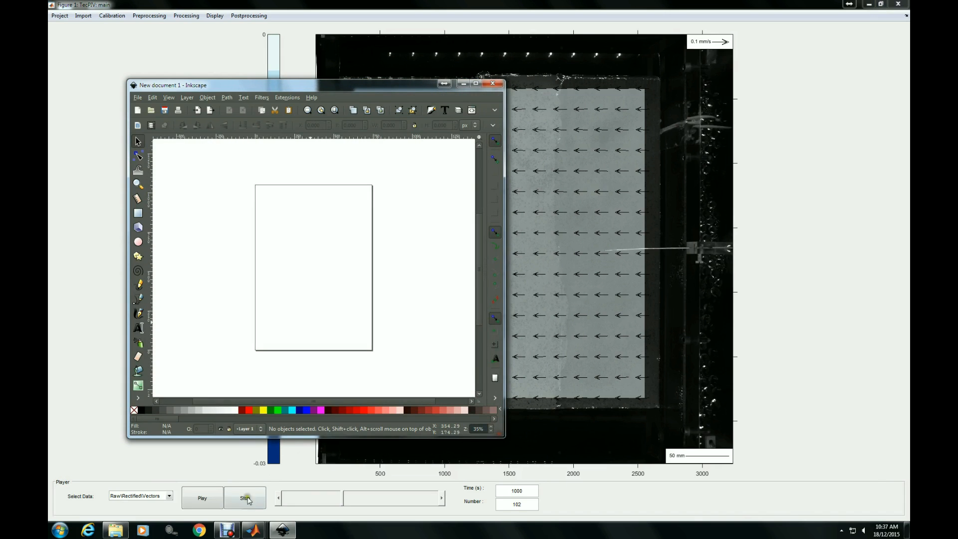
Import Raw-Rectified-Vectors-IMG100 from the DBE14-NewCPT folder into the blank Inkscape document, using the import via Poppler option
mouse_move(115, 530)
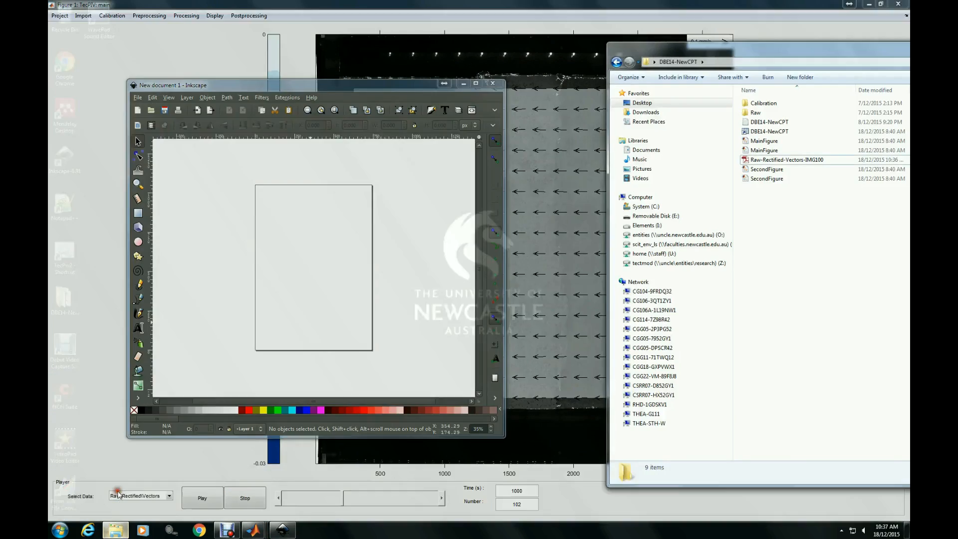
click(118, 493)
drag(768, 159, 310, 277)
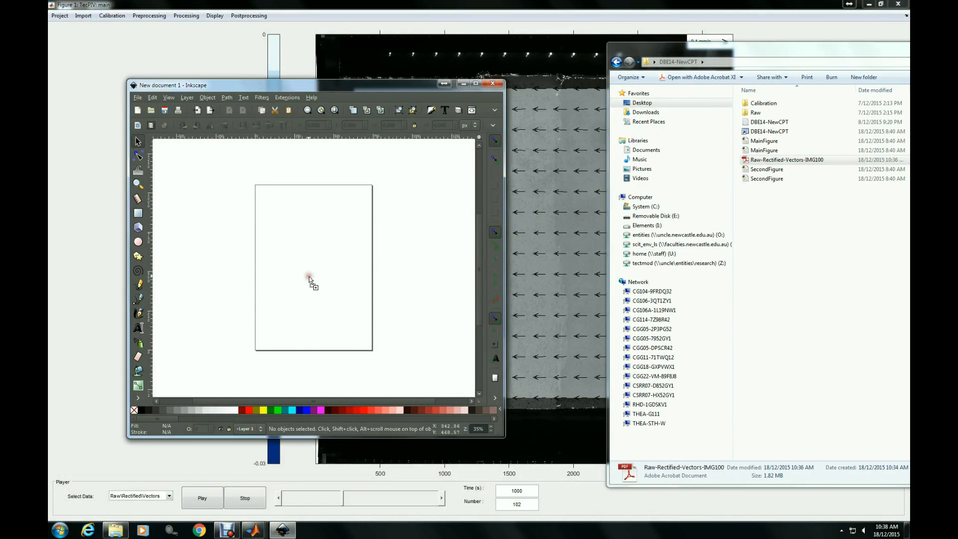
click(219, 209)
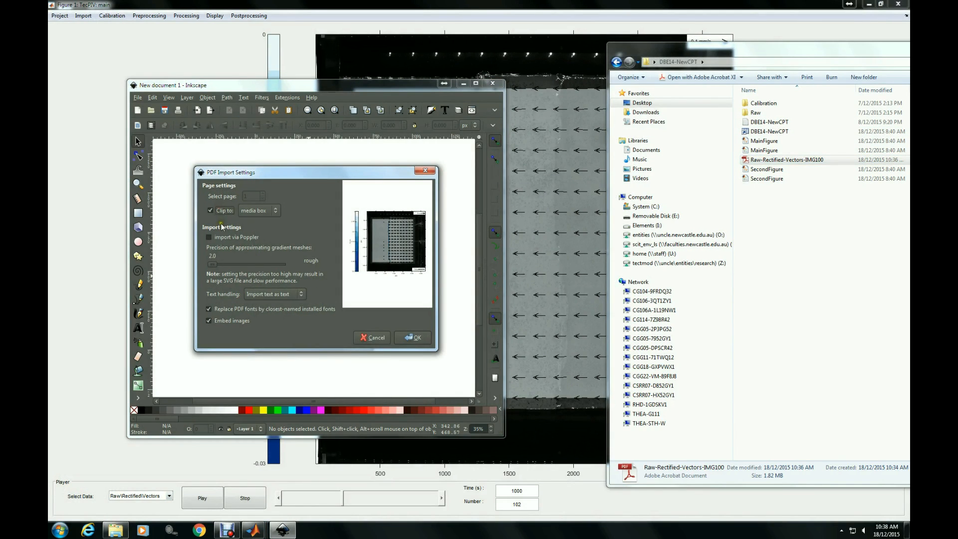
click(224, 239)
click(422, 339)
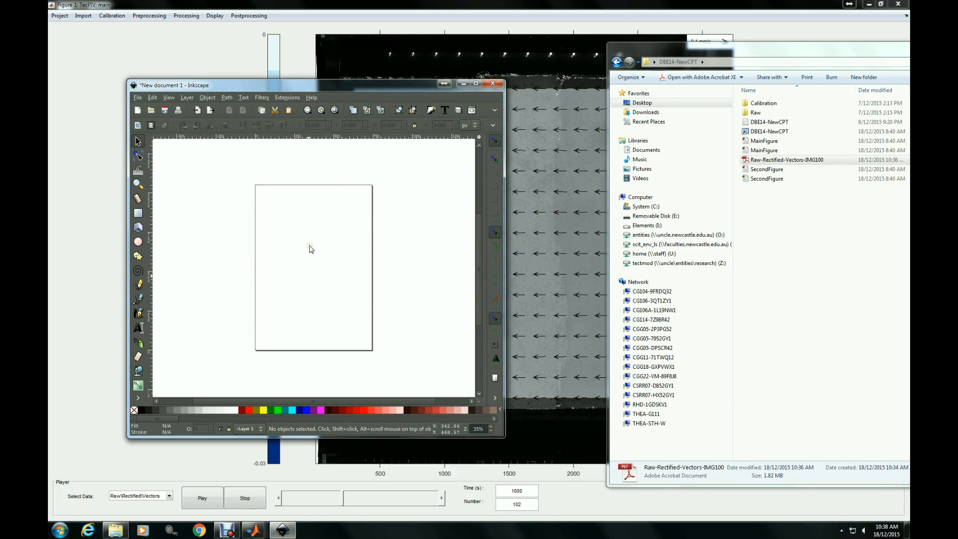
click(423, 349)
Maximize the Inkscape window, ungroup the imported figure and delete its clipped white background group
click(477, 83)
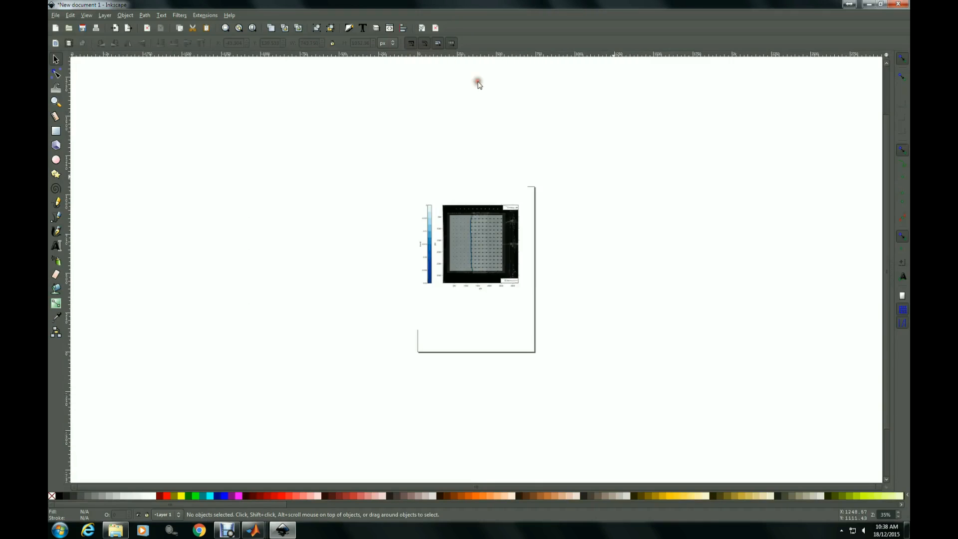
scroll(504, 272, up, 3)
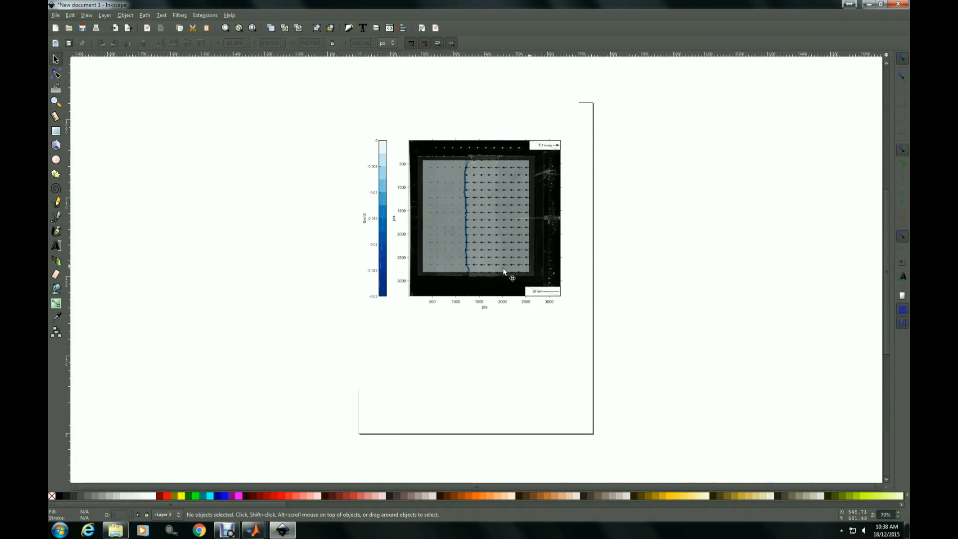
click(458, 271)
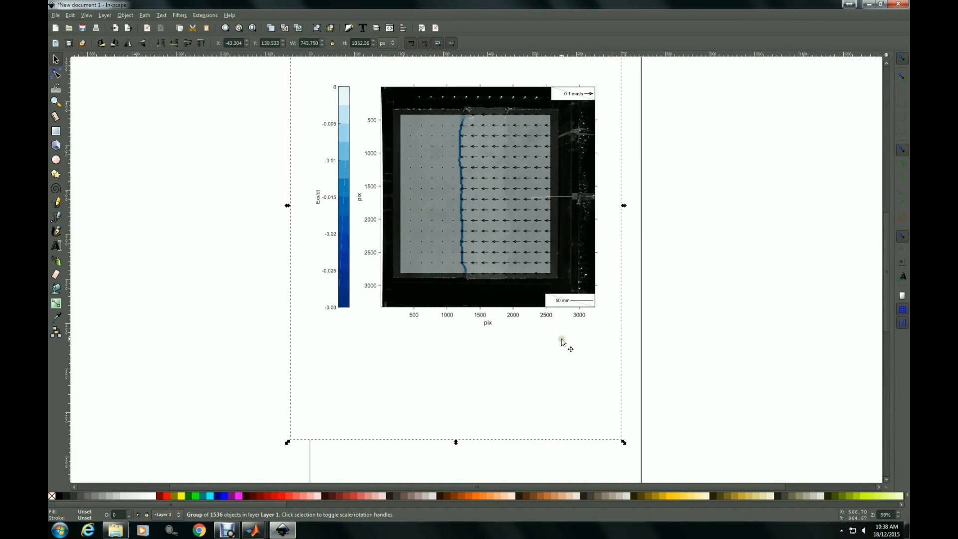
scroll(574, 344, up, 1)
scroll(598, 329, down, 2)
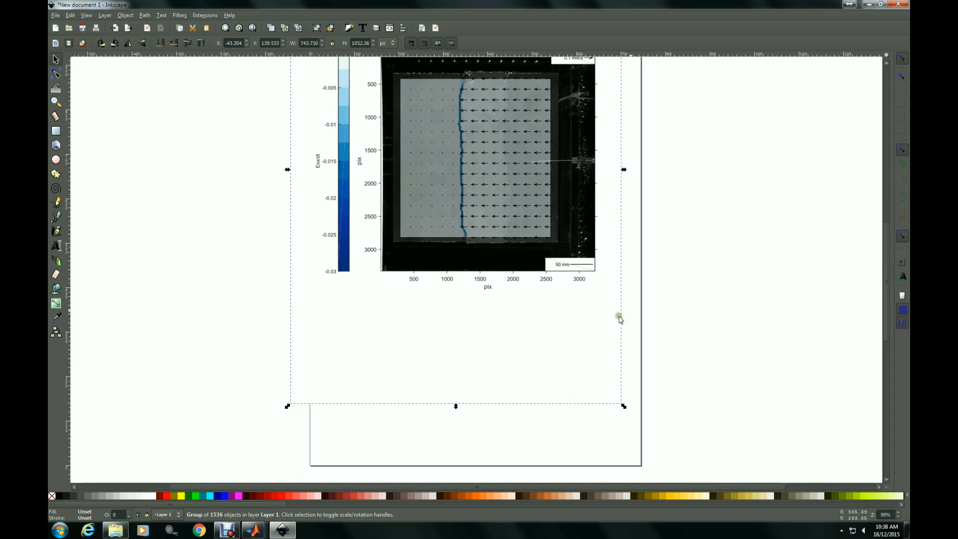
right_click(509, 323)
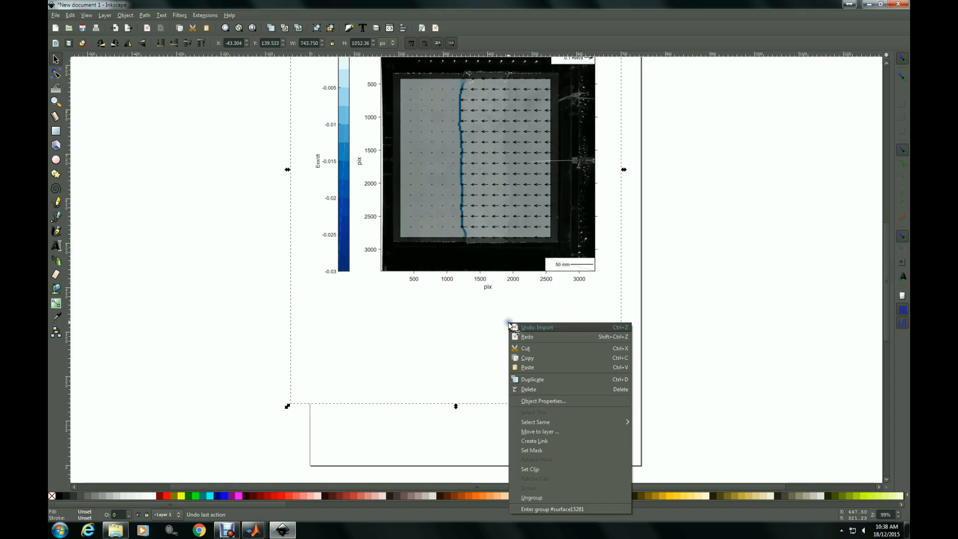
click(547, 496)
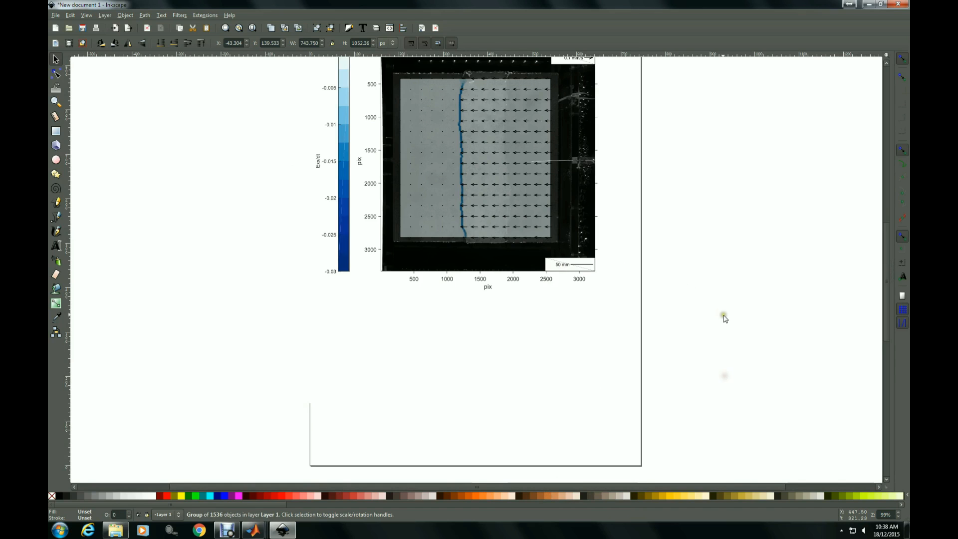
click(489, 343)
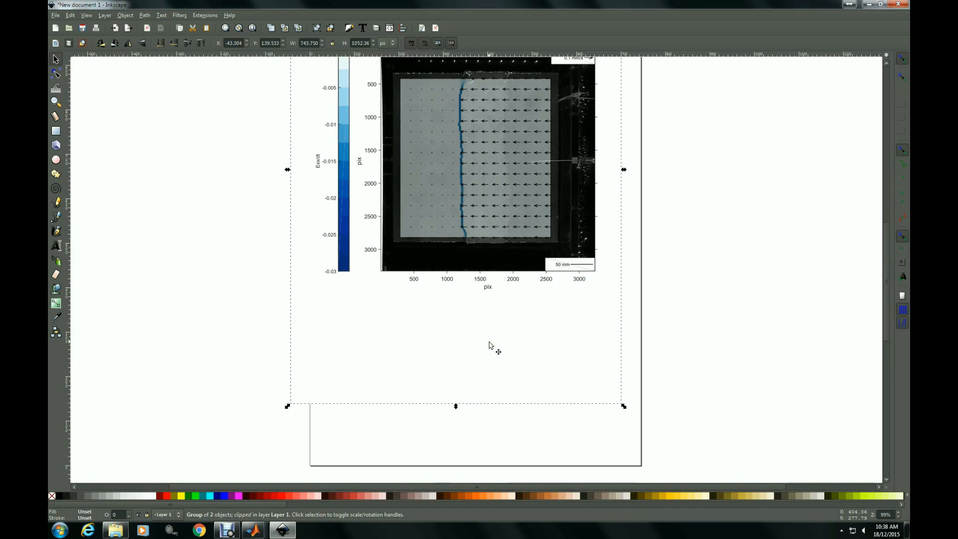
key(Escape)
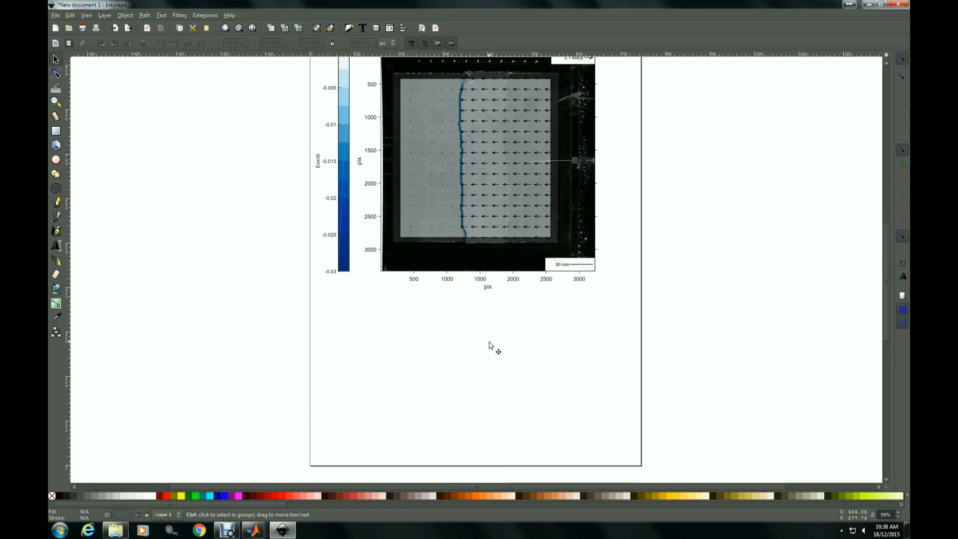
Select all remaining objects of the figure and combine them into a single group
key(ctrl+a)
scroll(652, 348, up, 4)
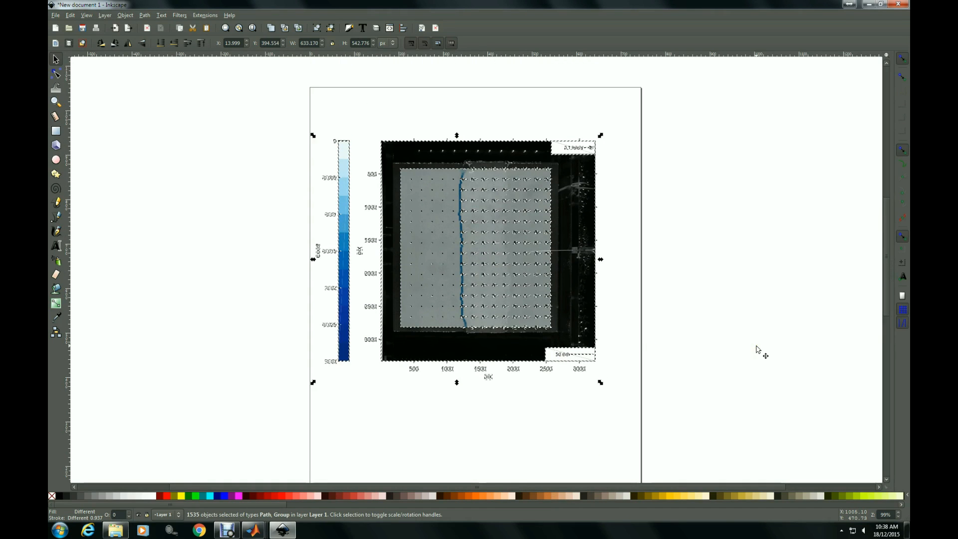
key(ctrl)
key(ctrl+g)
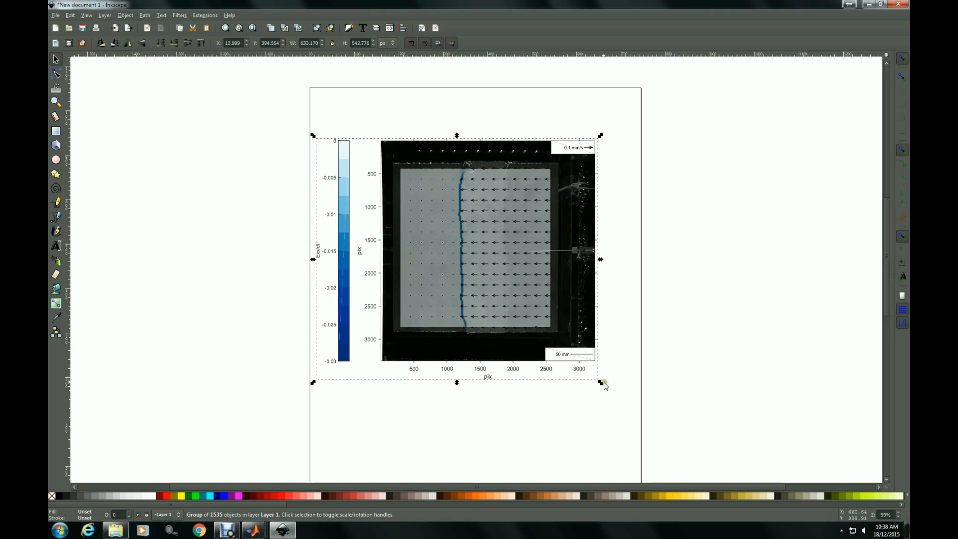
Scale the grouped figure down proportionally to less than half its size and move it to the upper part of the page
drag(600, 383, 515, 310)
click(762, 309)
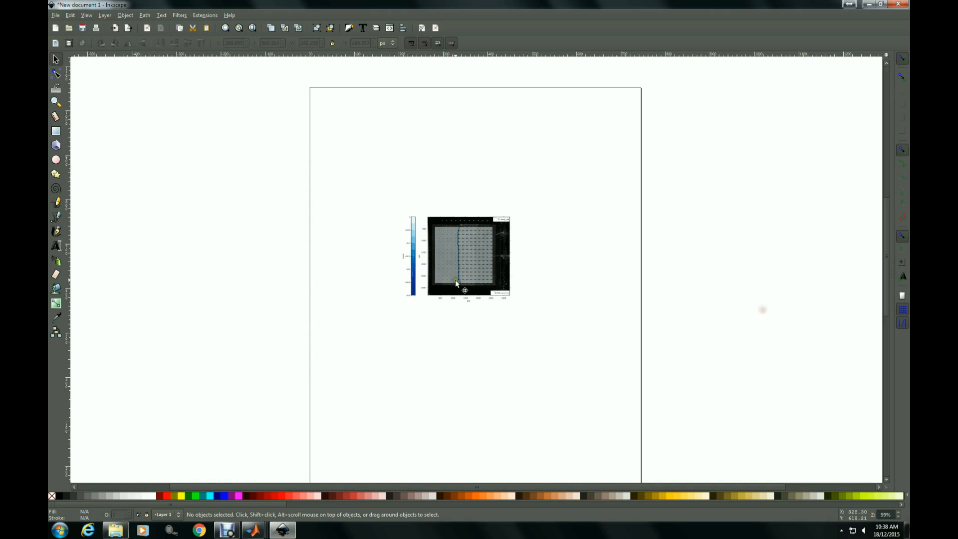
drag(450, 277, 398, 203)
click(564, 326)
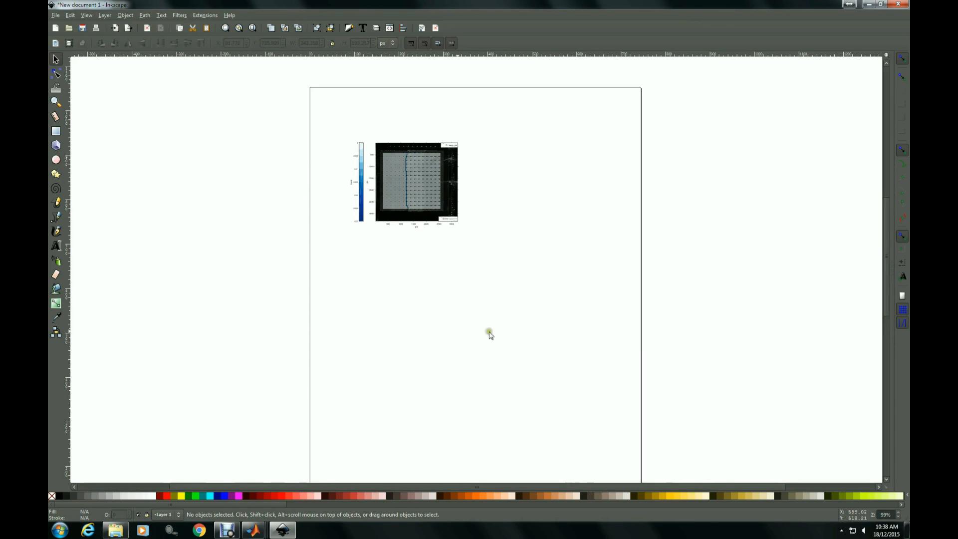
click(214, 230)
click(489, 380)
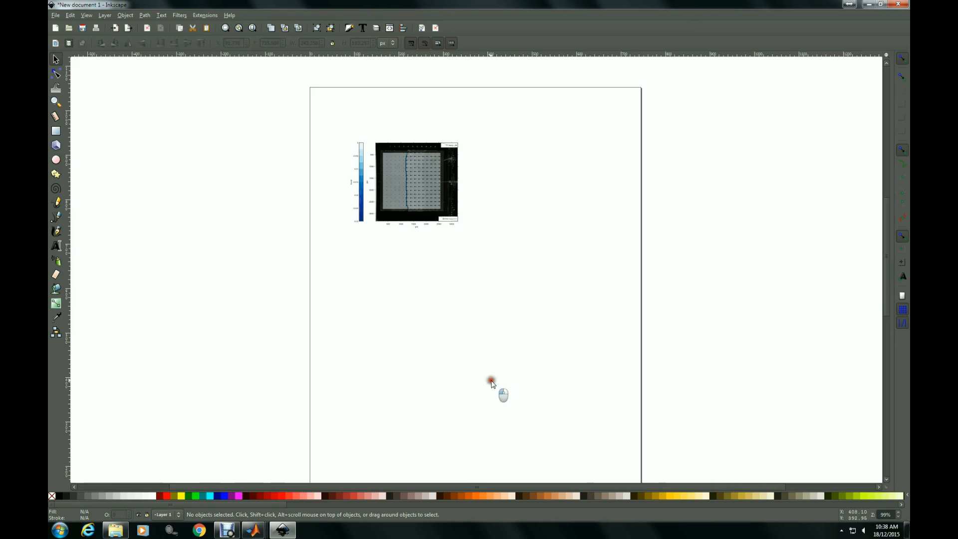
Close Inkscape without saving the document, and close the DBE14-NewCPT folder window
click(900, 5)
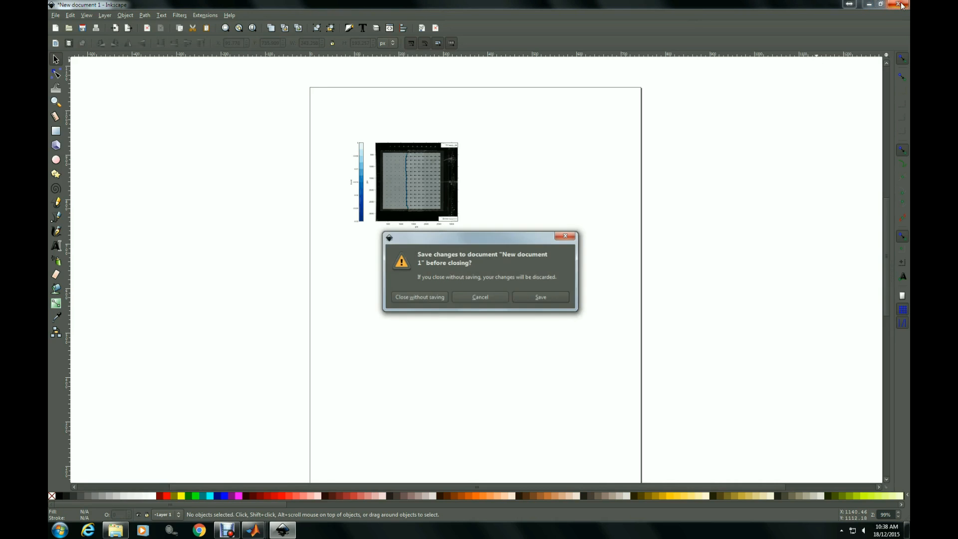
click(424, 296)
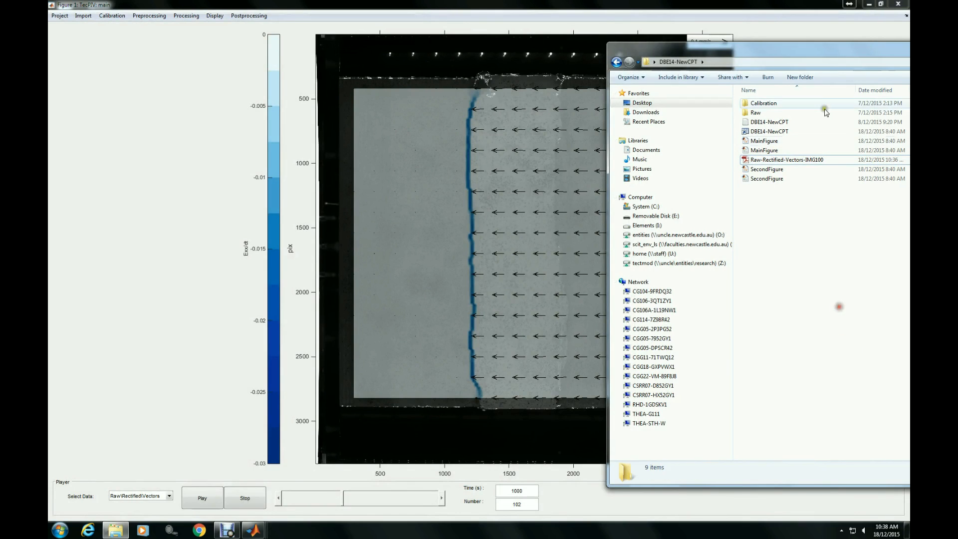
drag(822, 56, 399, 101)
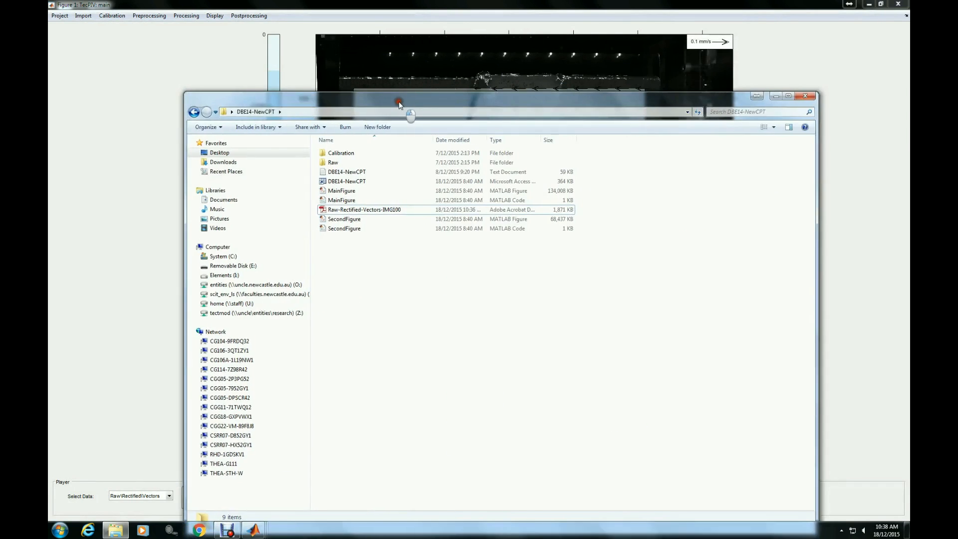
click(805, 95)
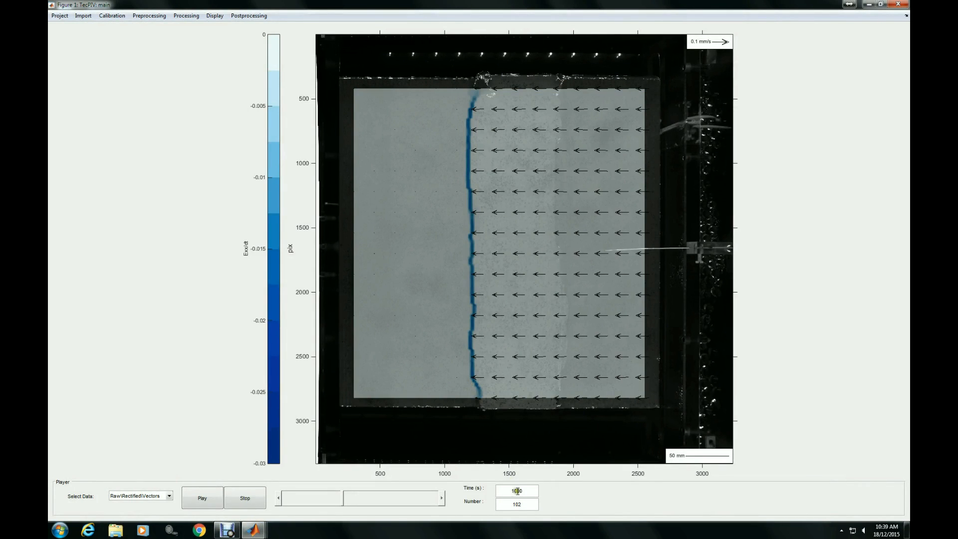
In TecPIV, set the displayed time to 500 s and export that single frame
drag(508, 490, 529, 490)
click(625, 493)
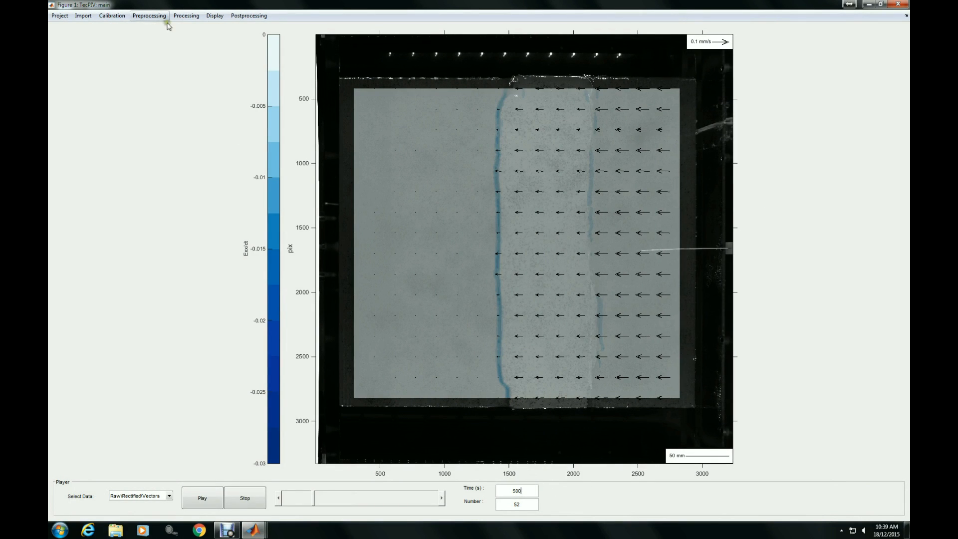
click(214, 19)
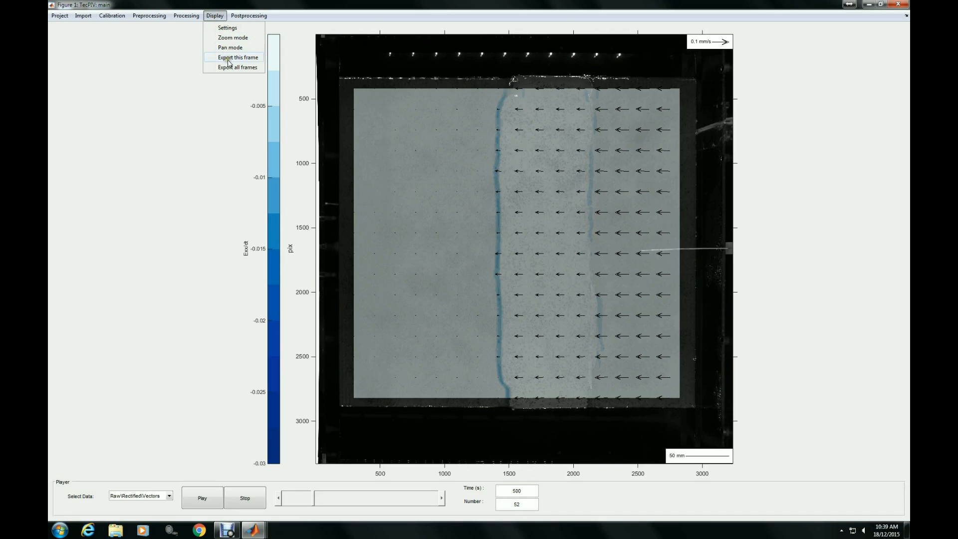
click(233, 58)
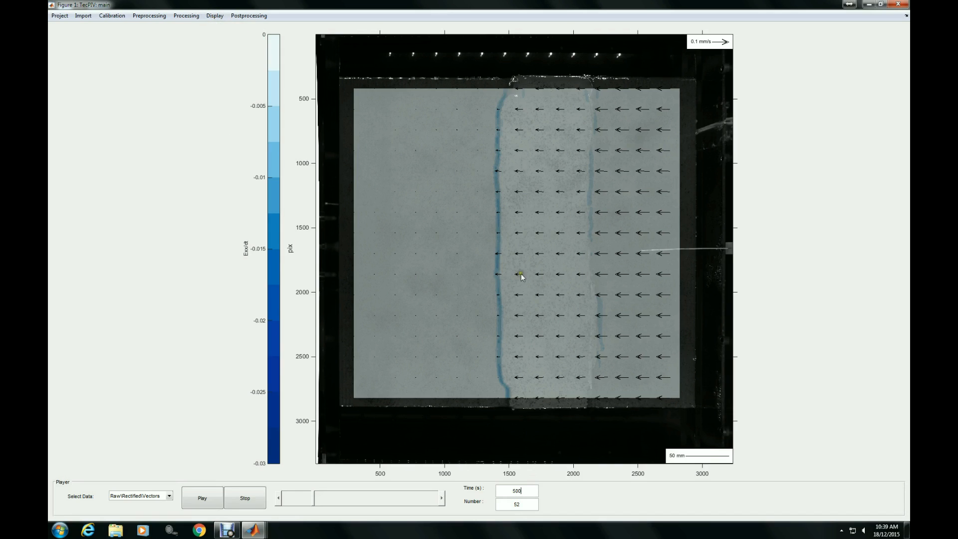
Open the exported Raw-Rectified-Vectors-IMG52 PDF from the DBE14-NewCPT folder on the desktop
click(115, 530)
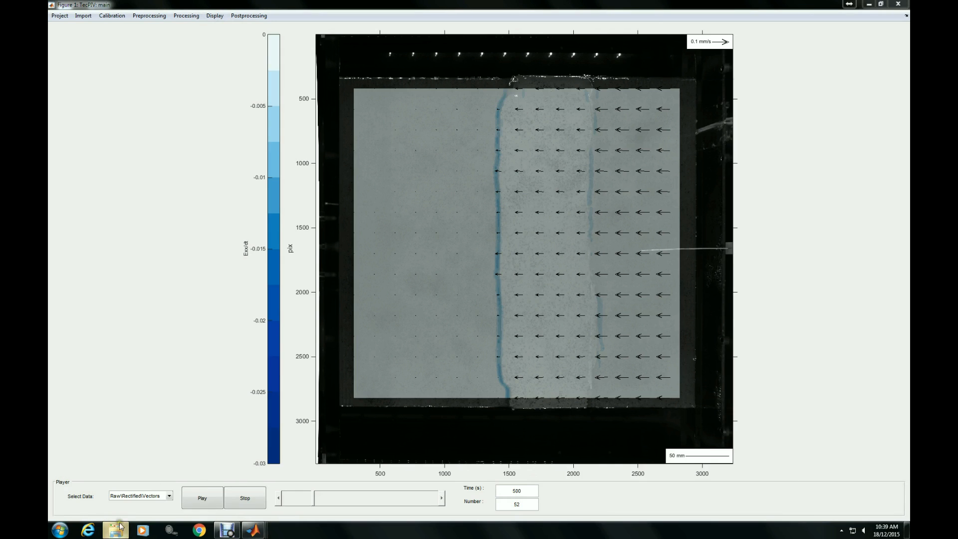
click(231, 137)
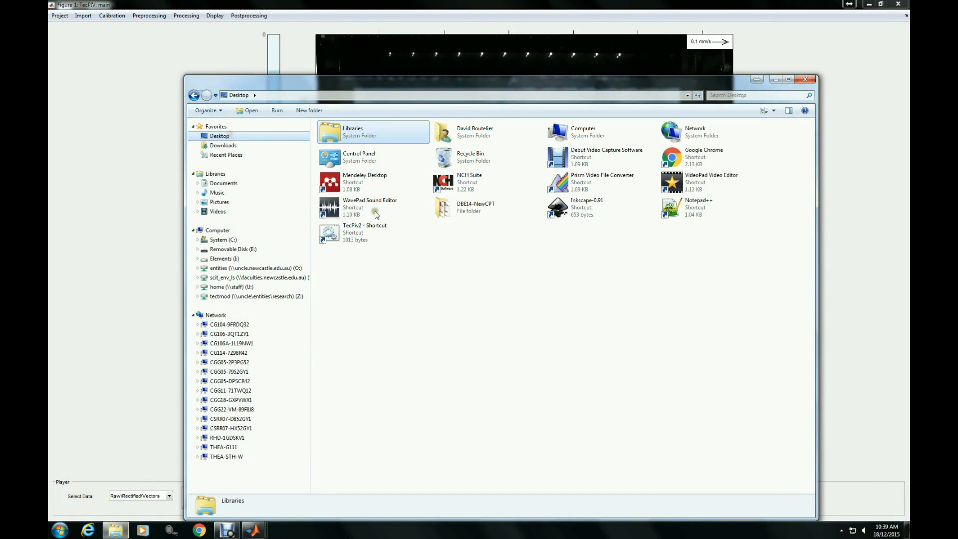
double_click(472, 202)
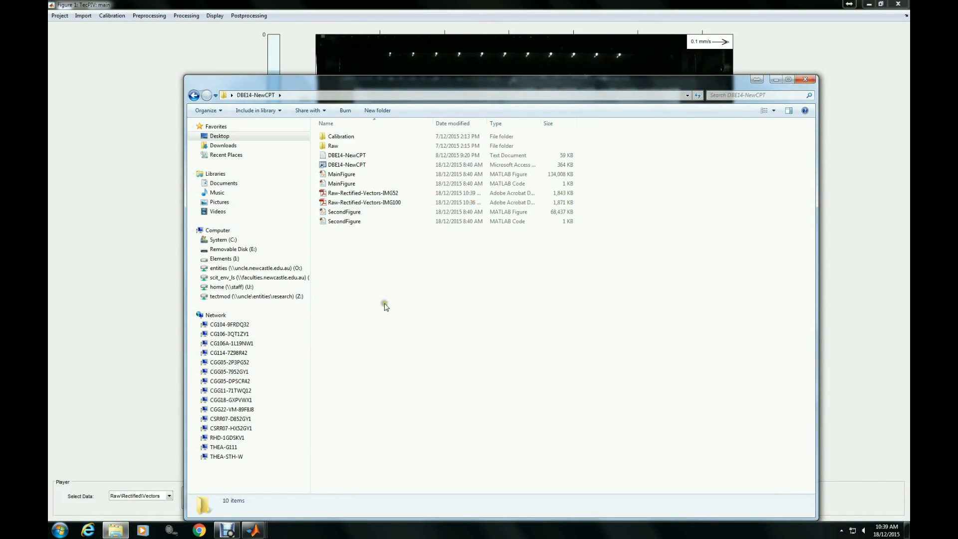
click(390, 195)
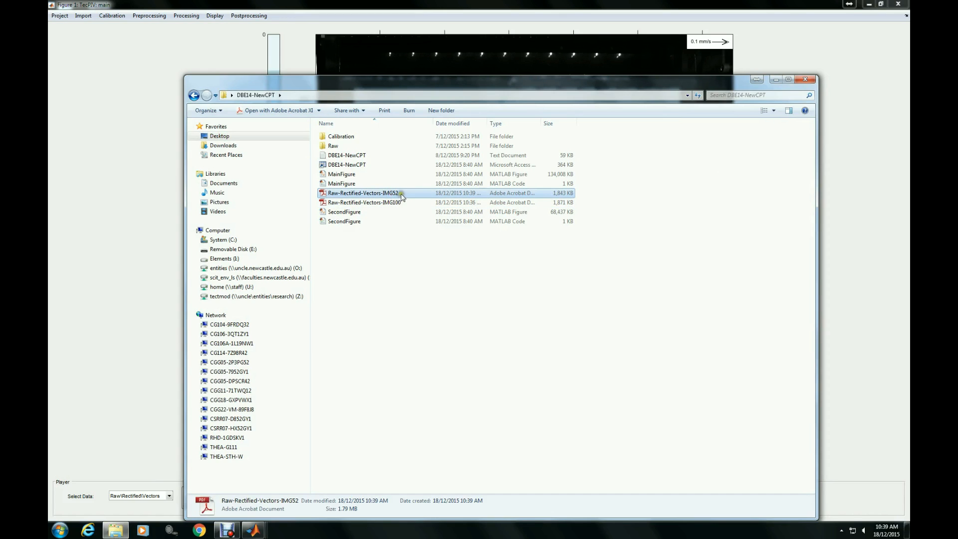
double_click(382, 197)
Check the whole exported figure in the PDF, then close the document and the folder window
scroll(425, 244, down, 4)
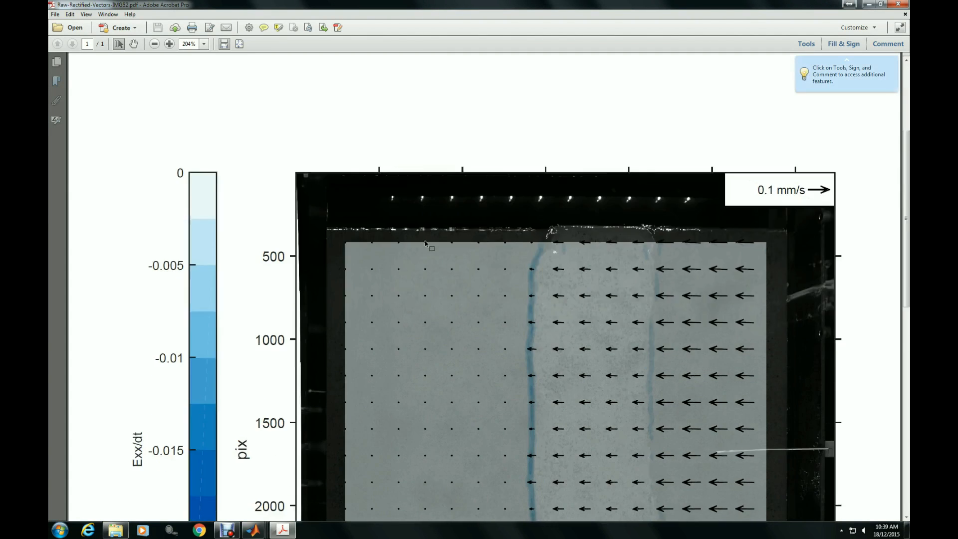
scroll(425, 244, down, 10)
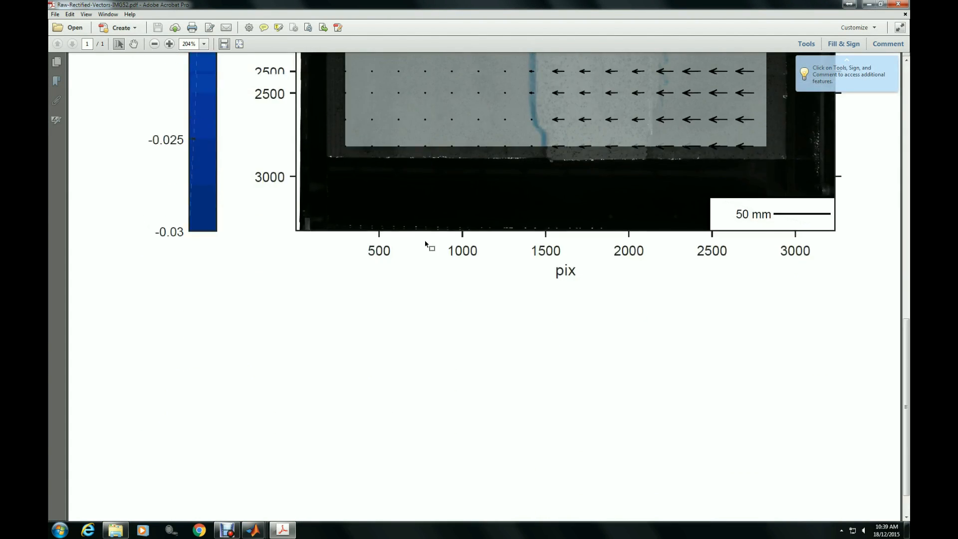
scroll(426, 243, up, 12)
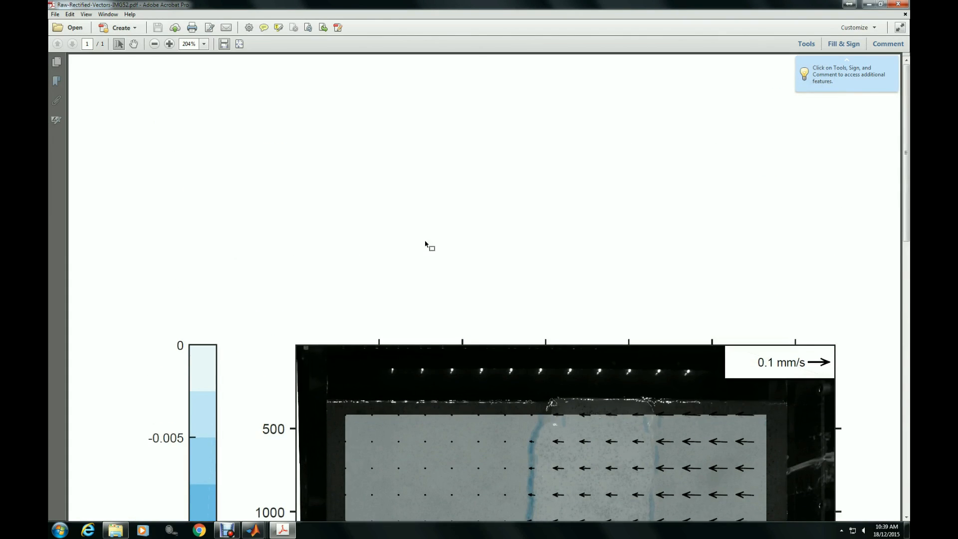
scroll(425, 241, down, 9)
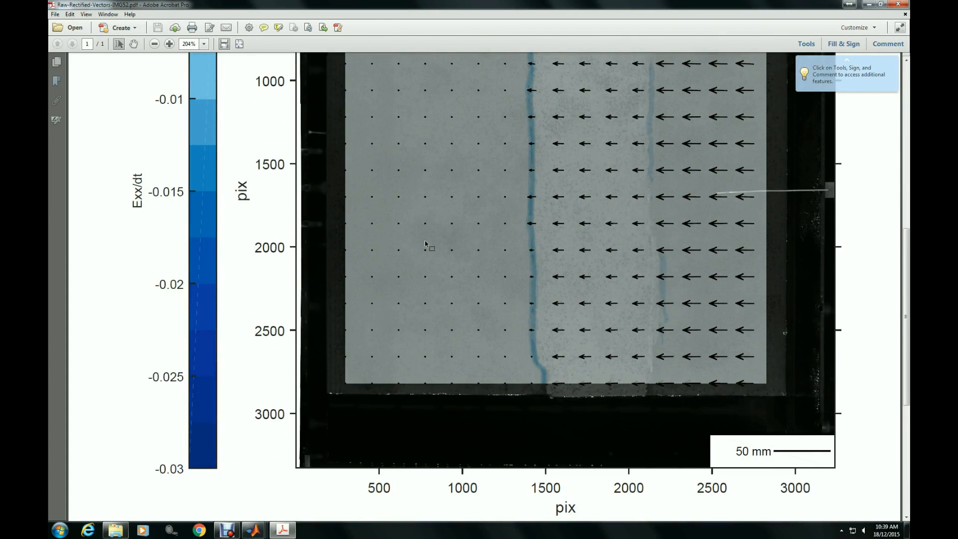
click(901, 6)
click(804, 80)
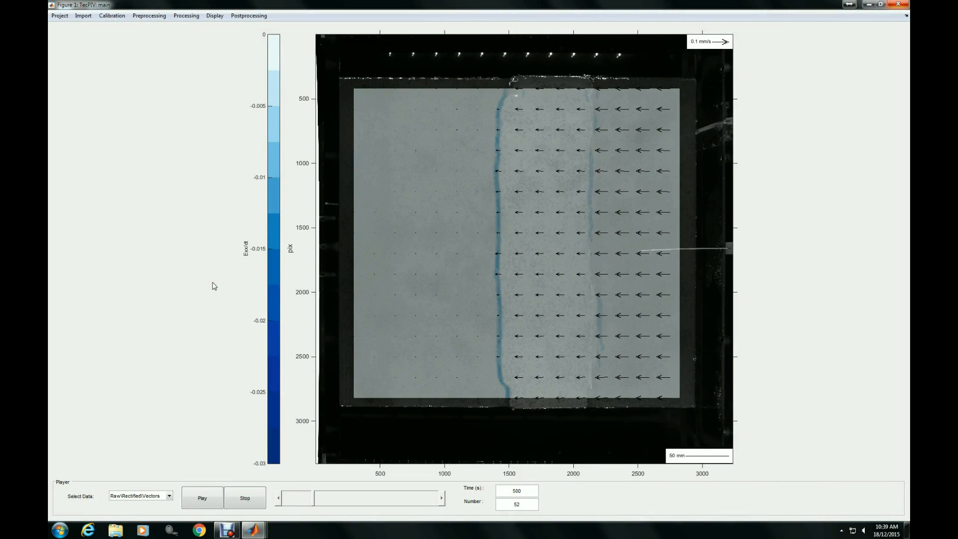
Display vector frame number 2, followed by frame number 263
click(210, 500)
double_click(537, 503)
text(0)
key(Return)
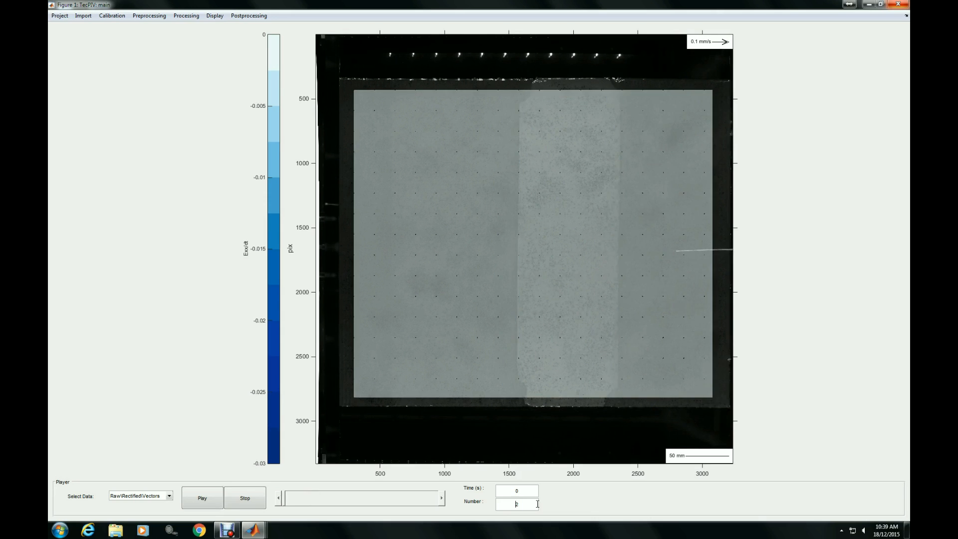
click(527, 503)
double_click(529, 502)
key(Return)
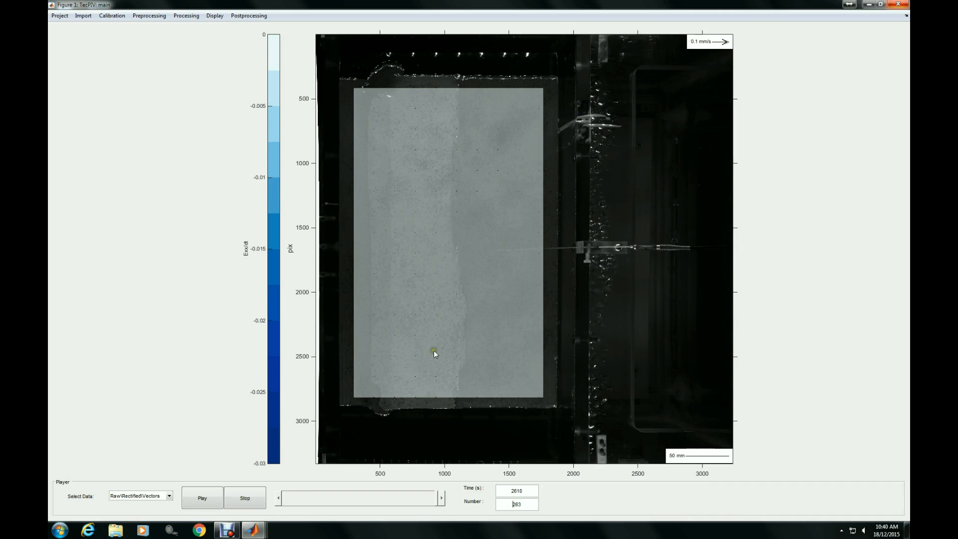
Browse the vector frames with the player slider, viewing frames 200, 201, 202 and 129
double_click(514, 503)
drag(437, 503, 400, 503)
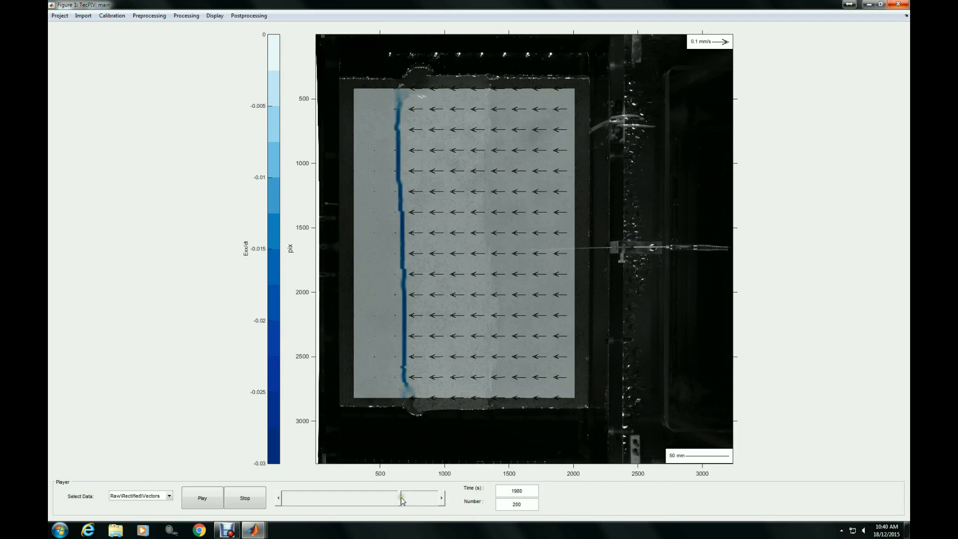
drag(404, 500, 442, 499)
click(442, 498)
click(441, 499)
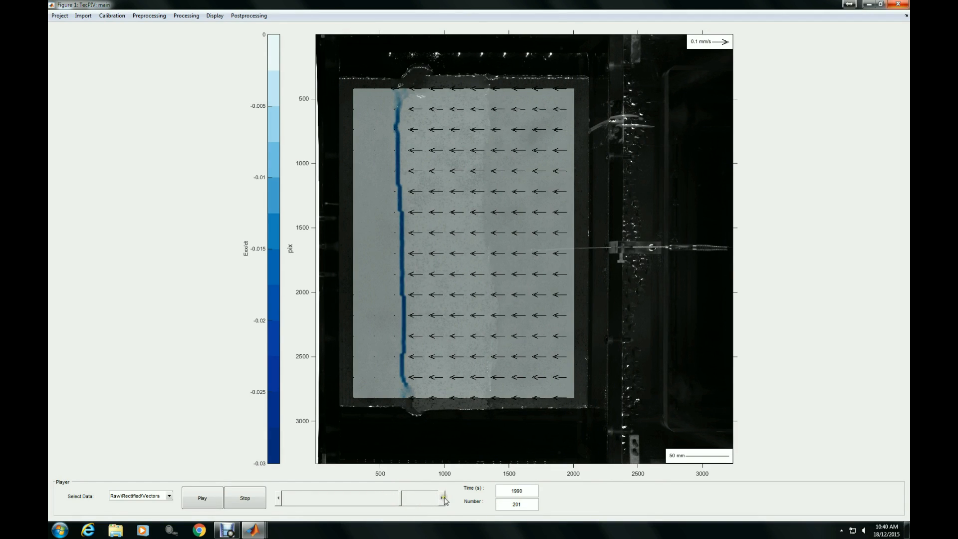
click(402, 500)
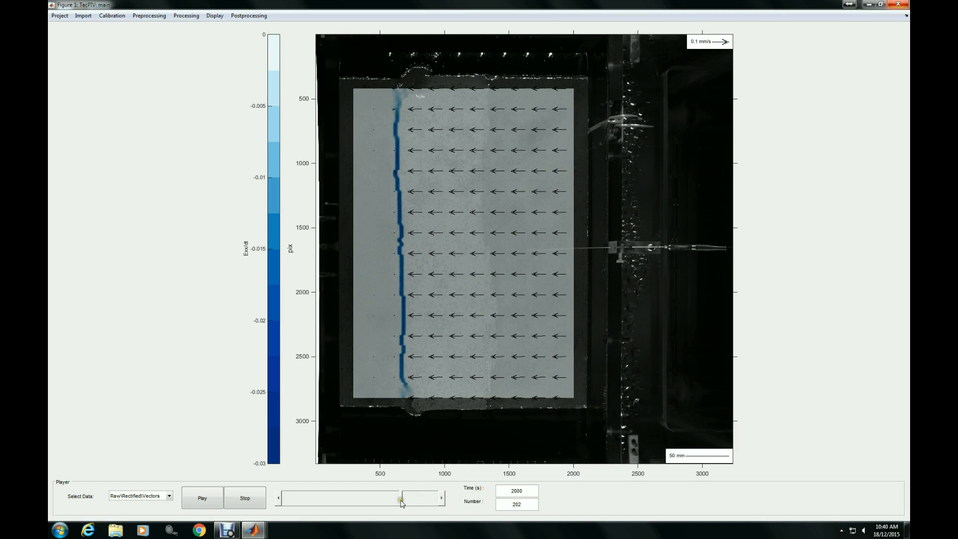
drag(402, 500, 359, 500)
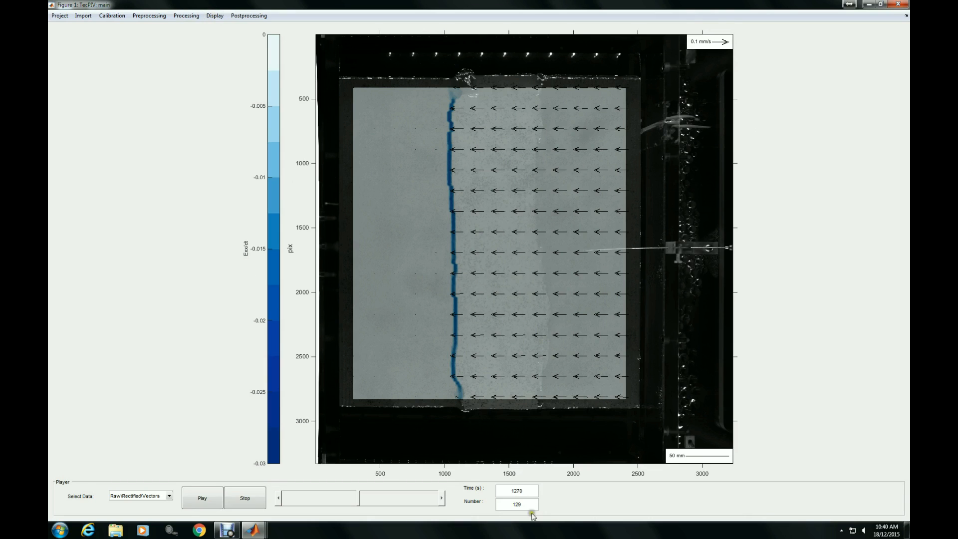
Return to frame number 2, open the settings for exporting all frames and move that dialog clear of the colour bar's upper end
drag(530, 505, 495, 504)
click(405, 193)
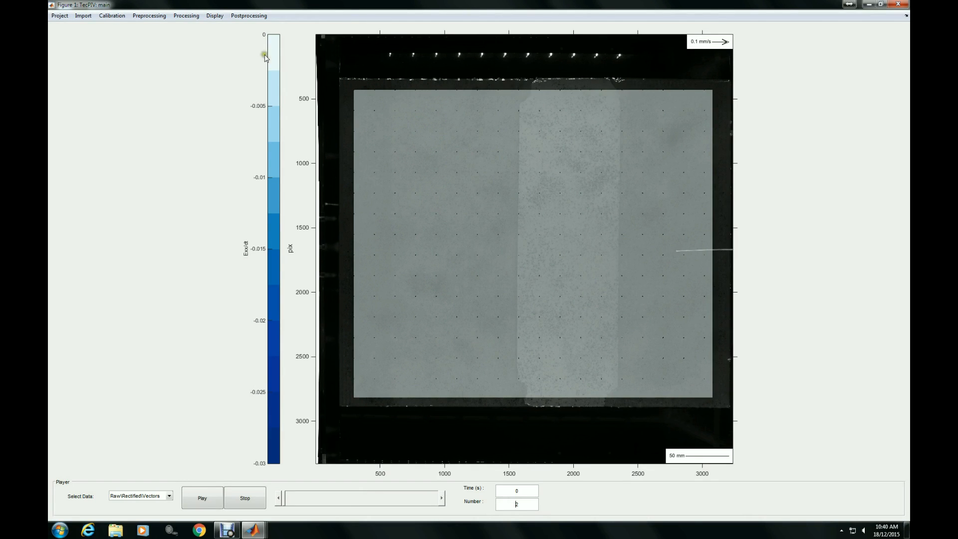
click(214, 16)
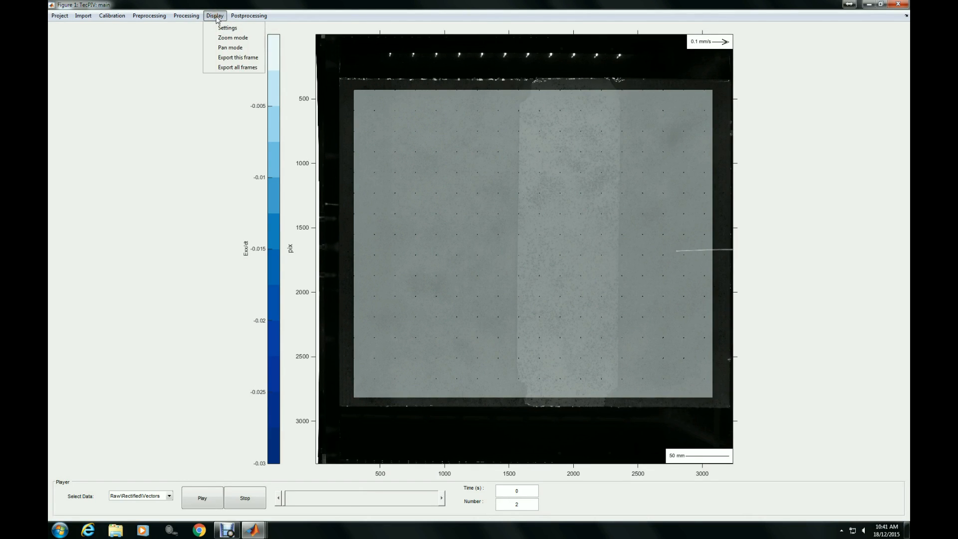
click(232, 68)
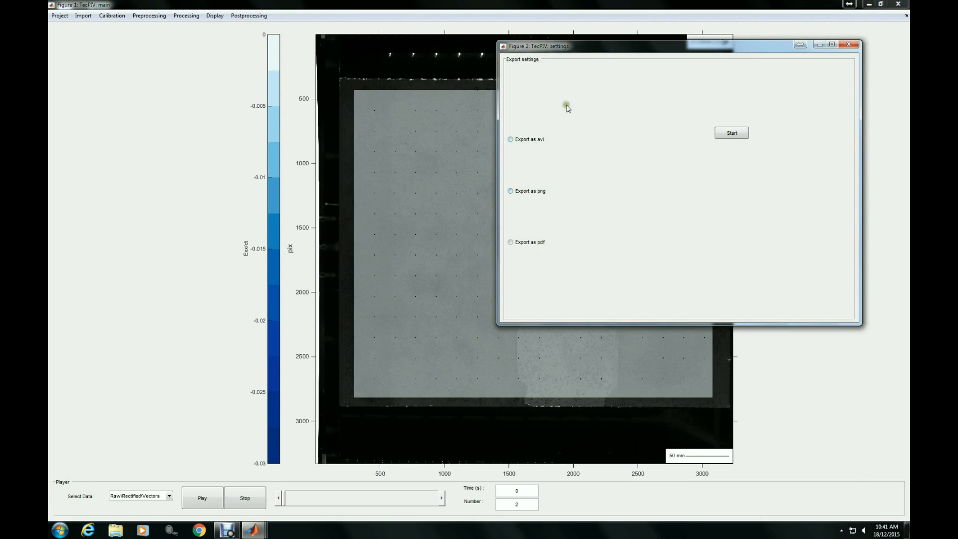
drag(581, 50, 267, 129)
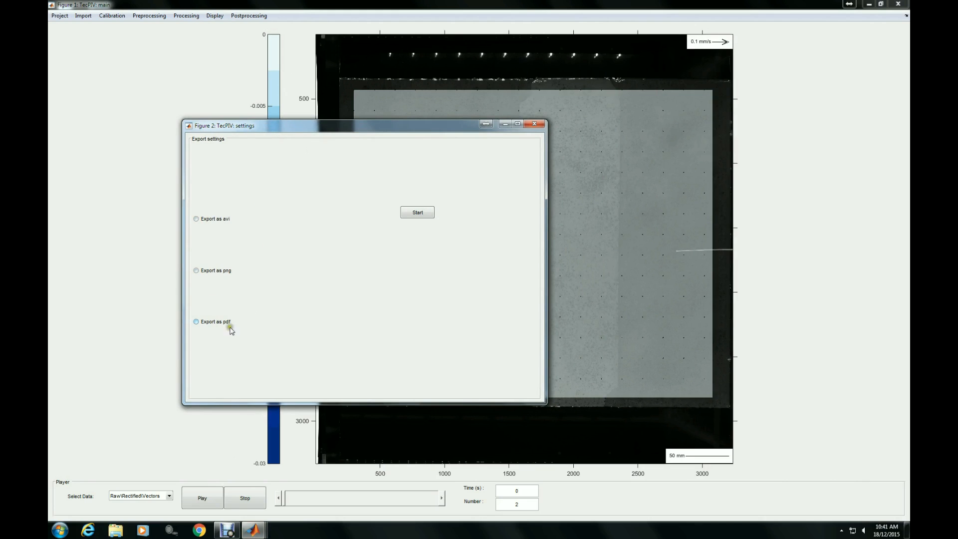
Choose the avi, png and pdf formats together and start exporting all frames
click(210, 221)
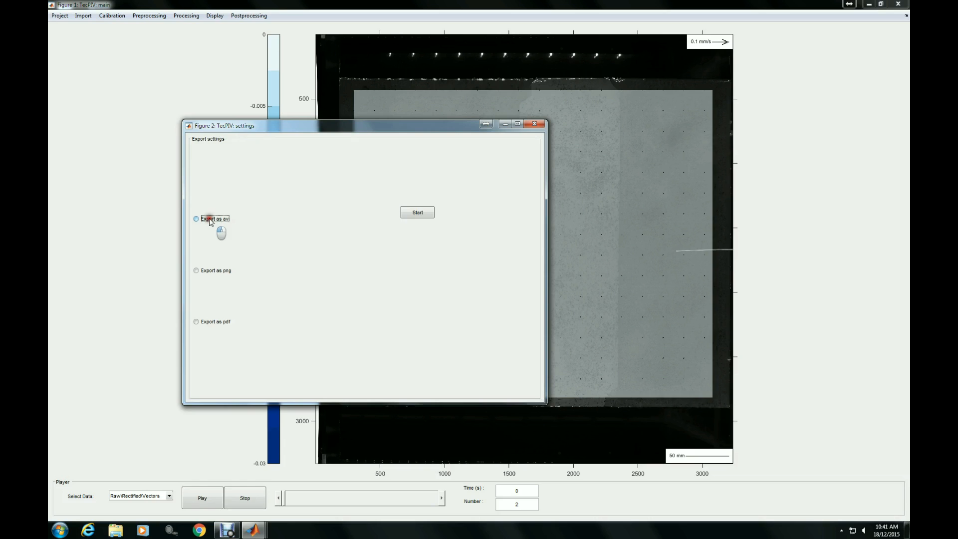
click(205, 275)
click(260, 304)
click(209, 321)
click(417, 218)
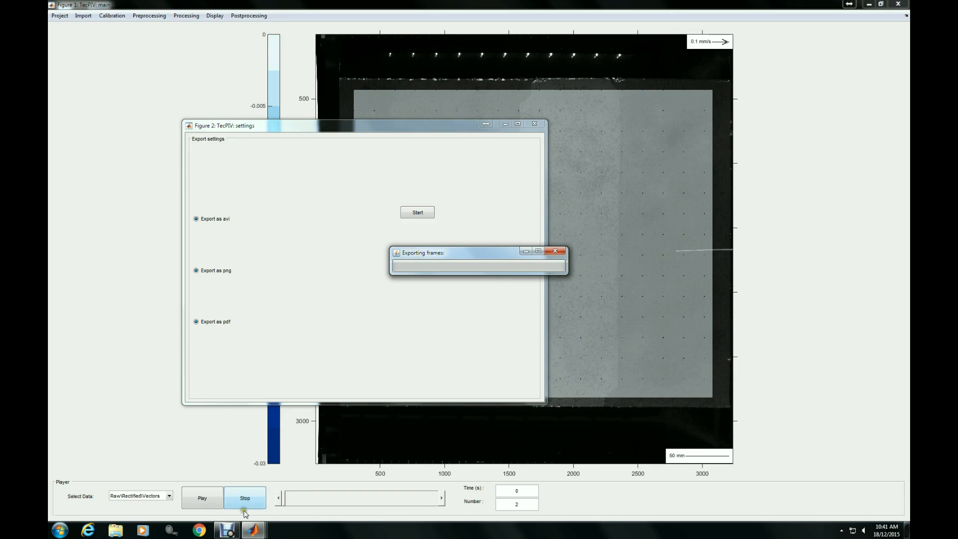
mouse_move(227, 530)
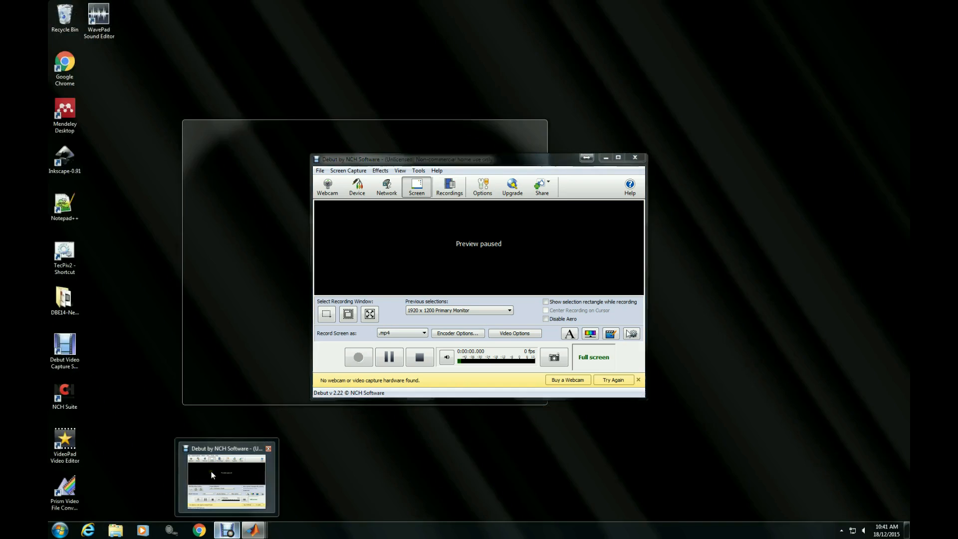
click(211, 471)
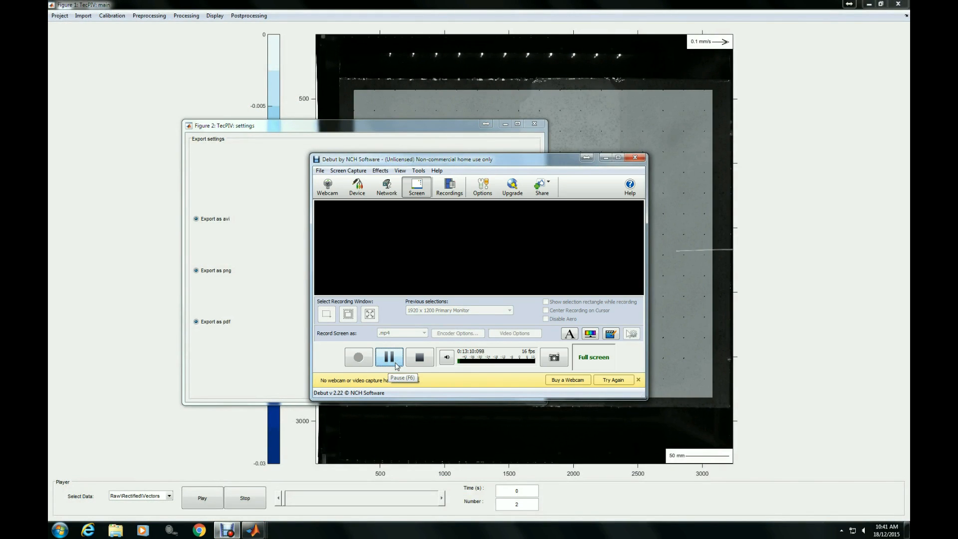
click(389, 357)
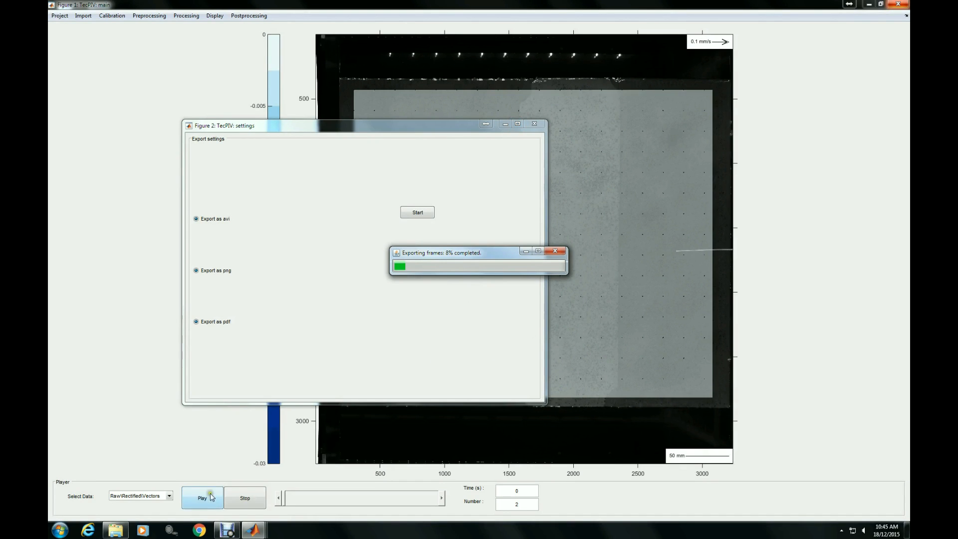
Switch to the DBE14-NewCPT folder in Windows Explorer, reposition its window and open the exported PDF Raw-Rectified-Vectors-IMG2
click(118, 532)
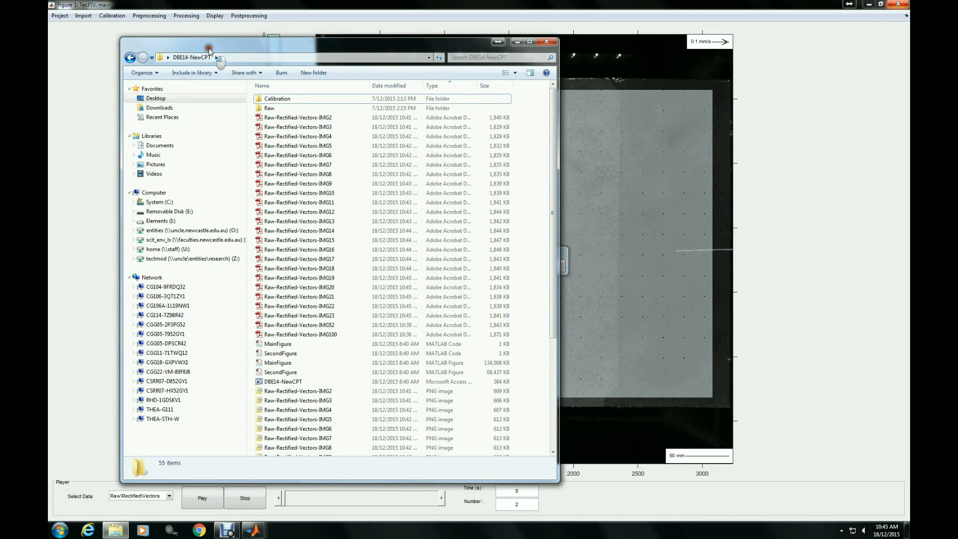
drag(205, 62, 240, 51)
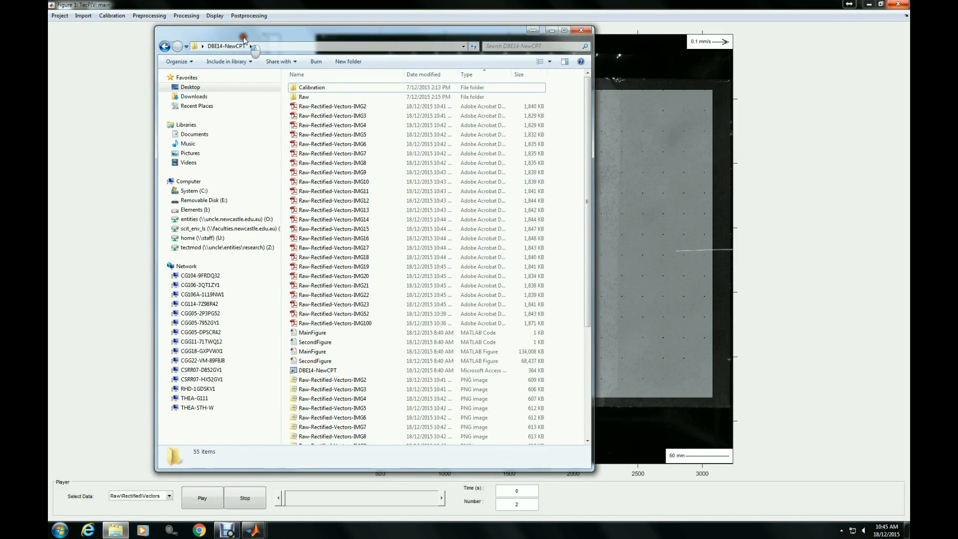
click(316, 108)
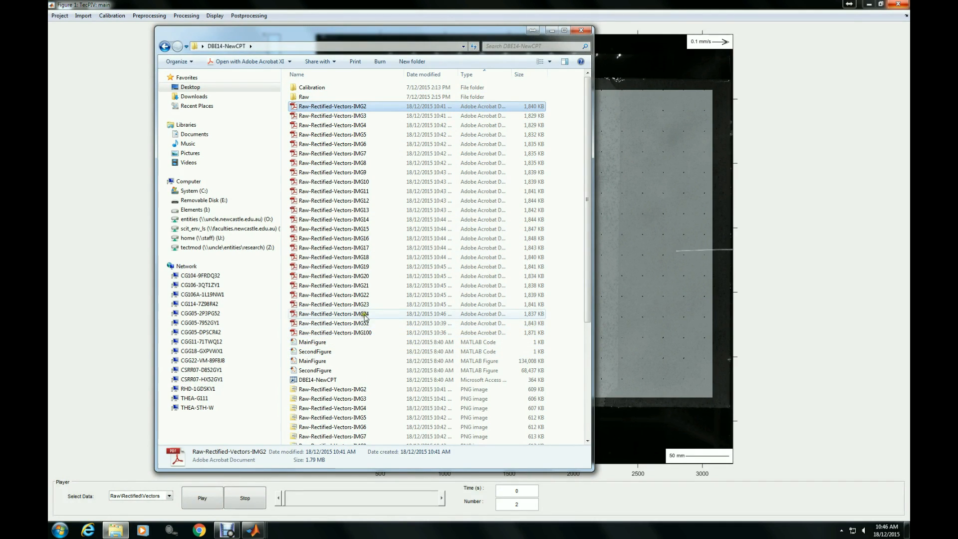
double_click(348, 107)
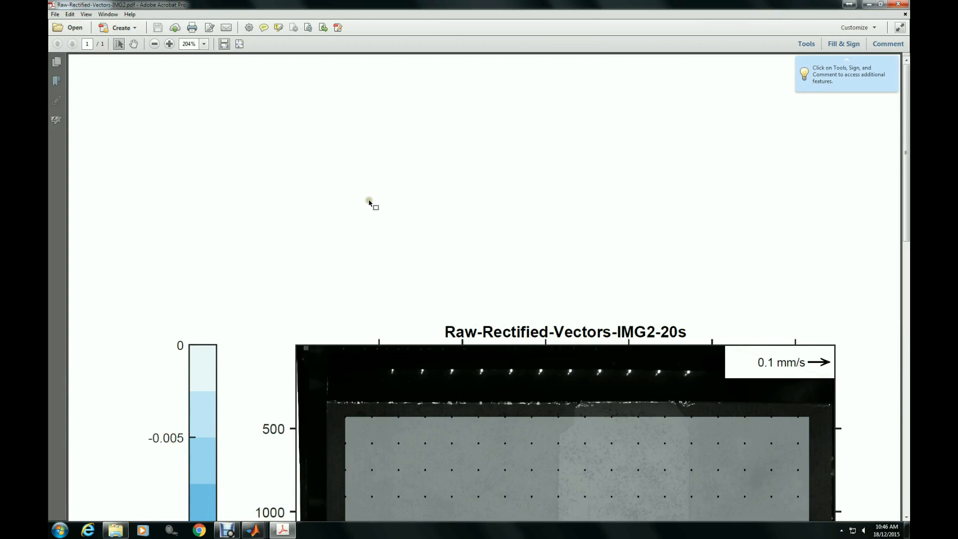
Examine the frame 2 PDF for its title, colour bar, vector grid and scale bars, and close it
scroll(369, 204, down, 1)
scroll(369, 204, down, 5)
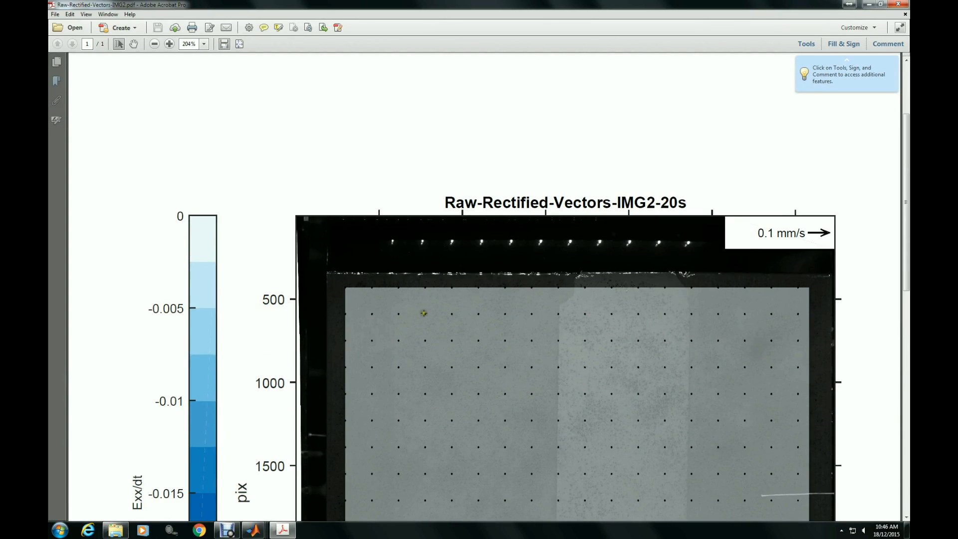
scroll(423, 312, down, 3)
scroll(423, 313, down, 7)
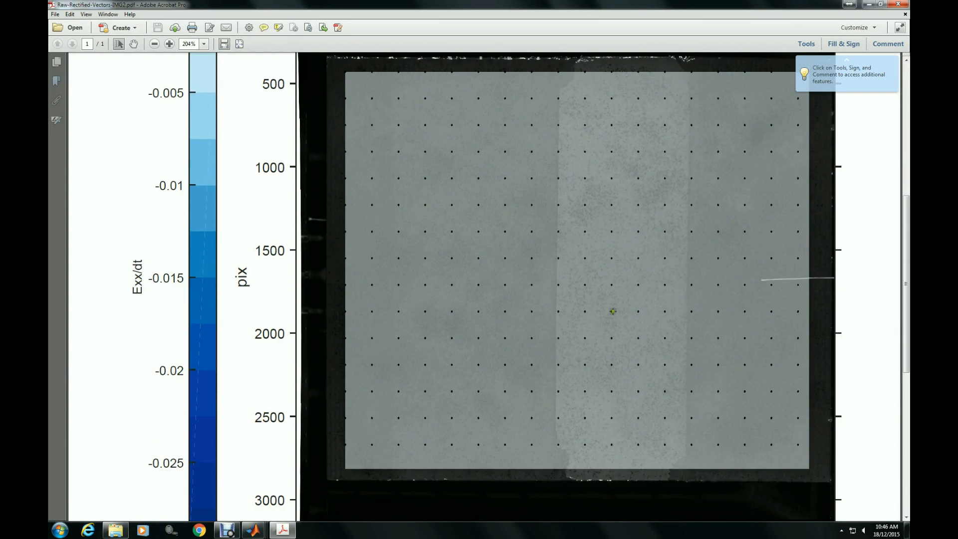
scroll(607, 327, up, 5)
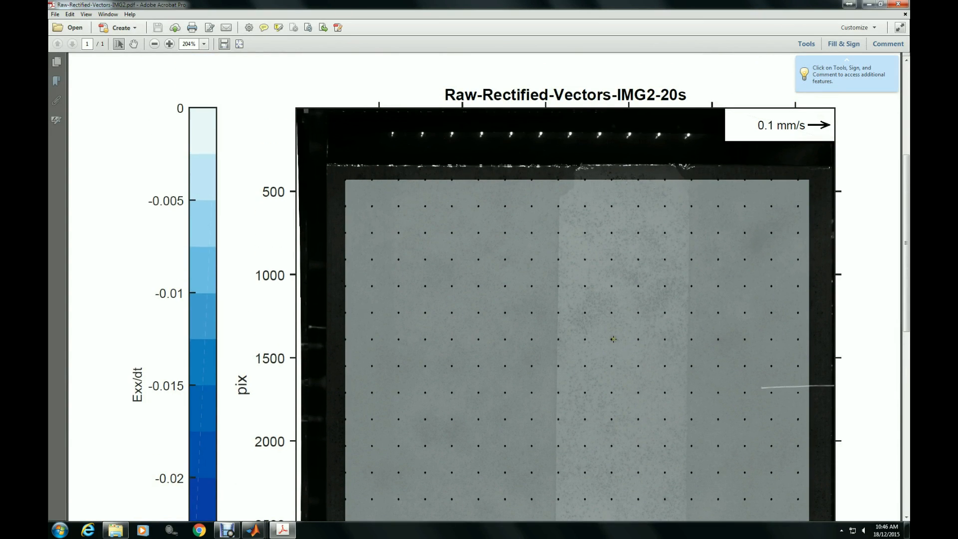
scroll(613, 339, up, 1)
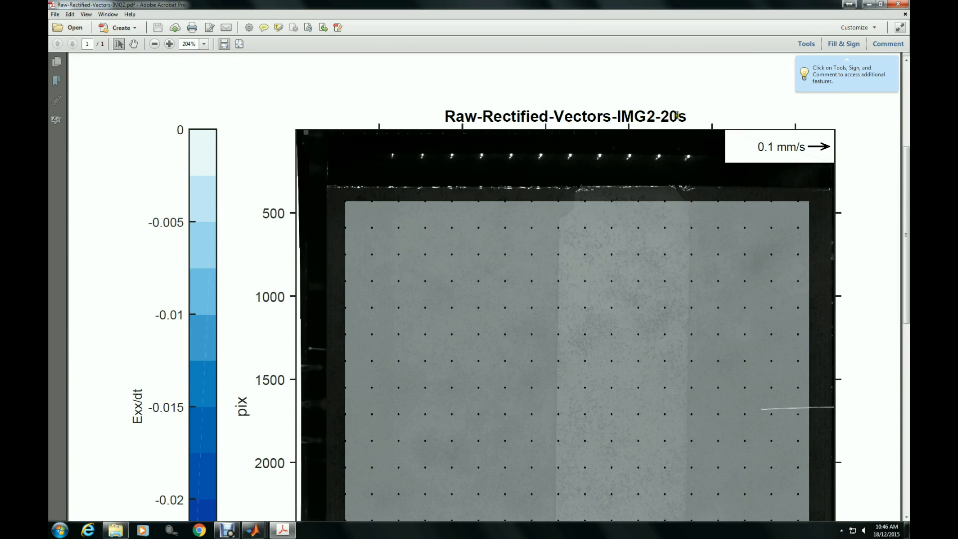
scroll(649, 305, down, 7)
scroll(649, 305, down, 6)
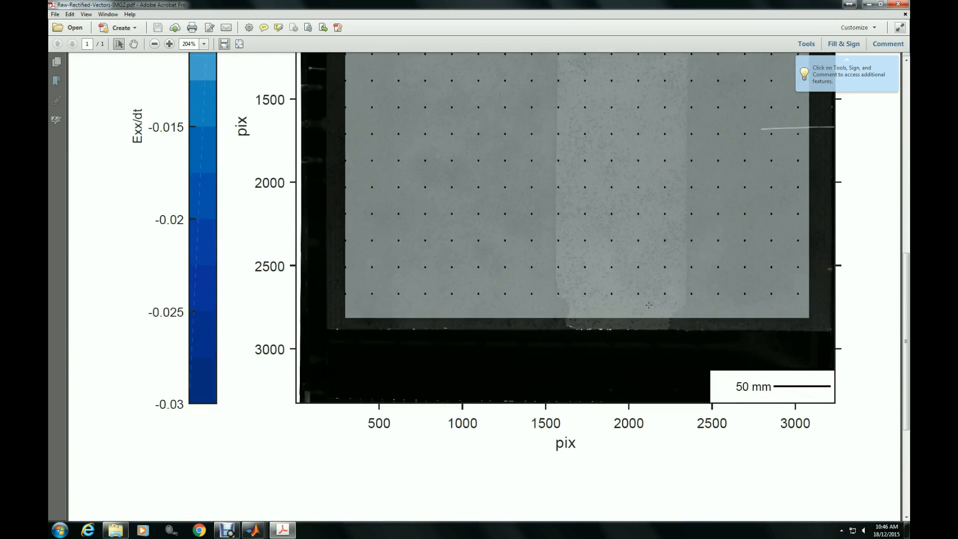
scroll(649, 305, up, 10)
click(897, 4)
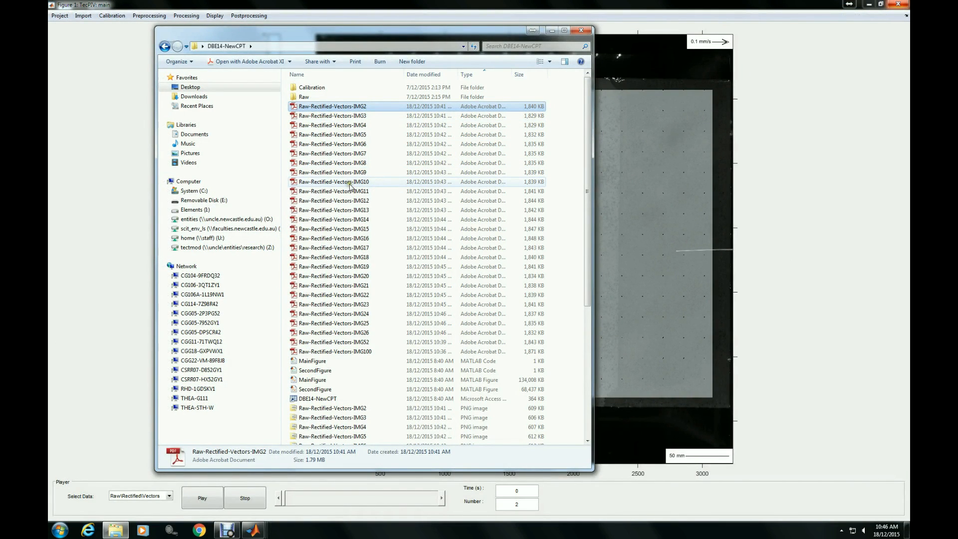
Open the exported PDF Raw-Rectified-Vectors-IMG10, inspect its vectors and Exx colouring, and close it
double_click(351, 182)
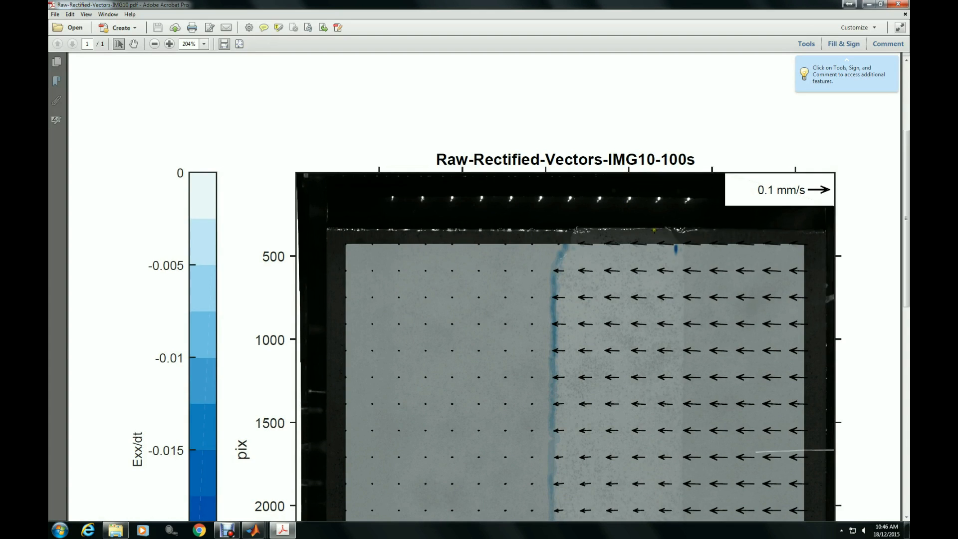
scroll(620, 342, down, 3)
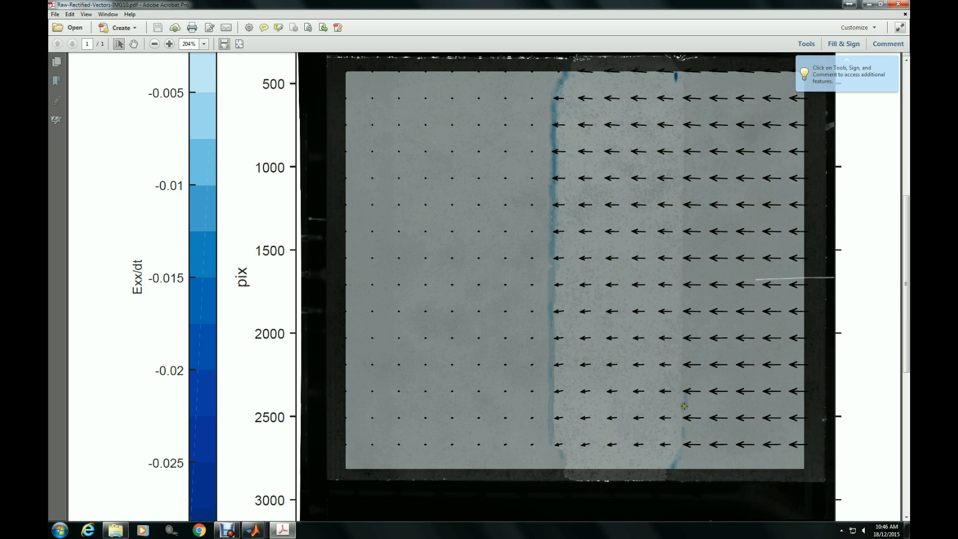
scroll(676, 441, up, 2)
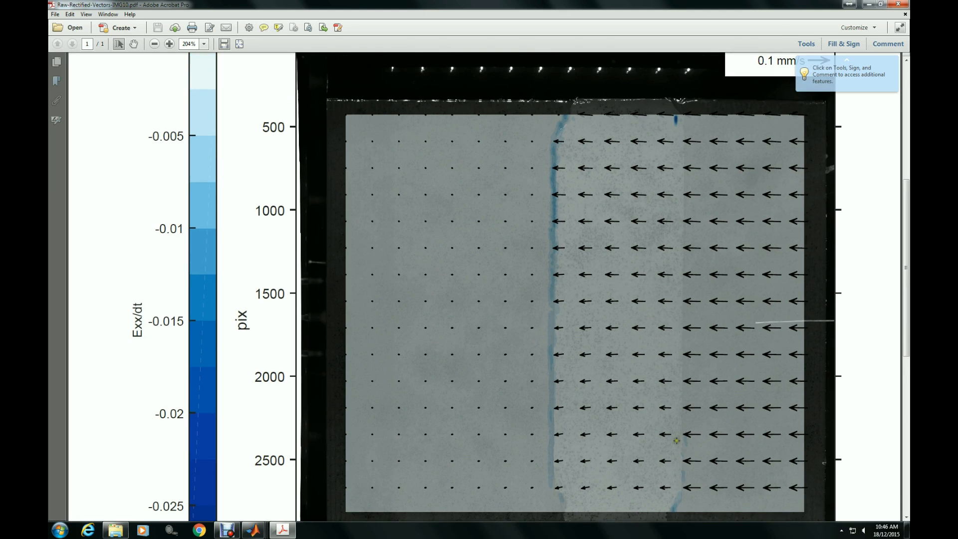
scroll(675, 440, up, 2)
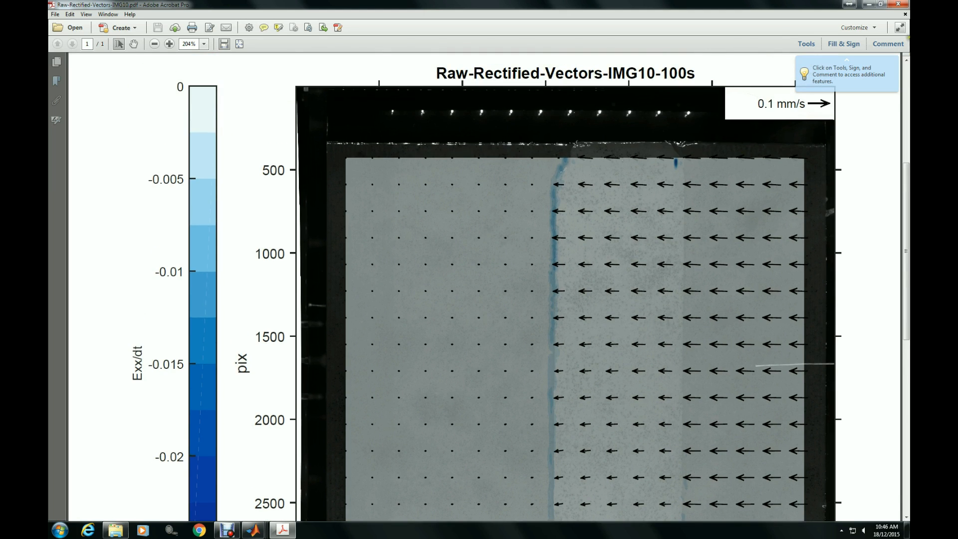
click(899, 5)
Preview the exported PNG image Raw-Rectified-Vectors-IMG2 from the DBE14-NewCPT folder
scroll(405, 380, down, 5)
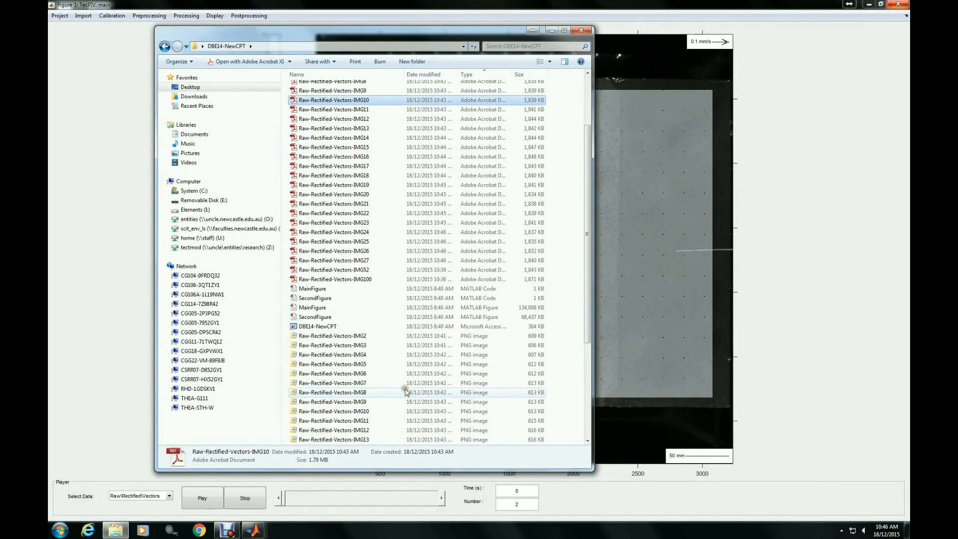
click(339, 202)
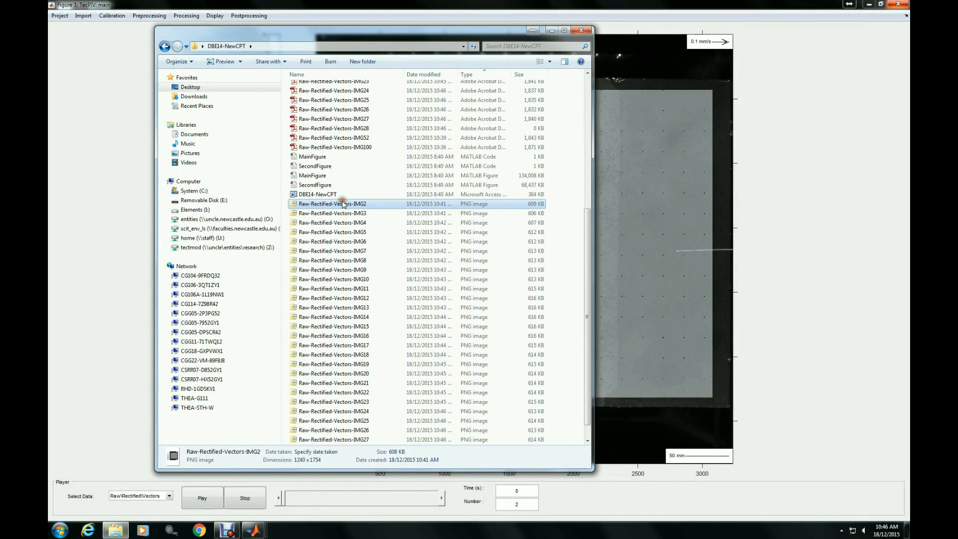
click(215, 62)
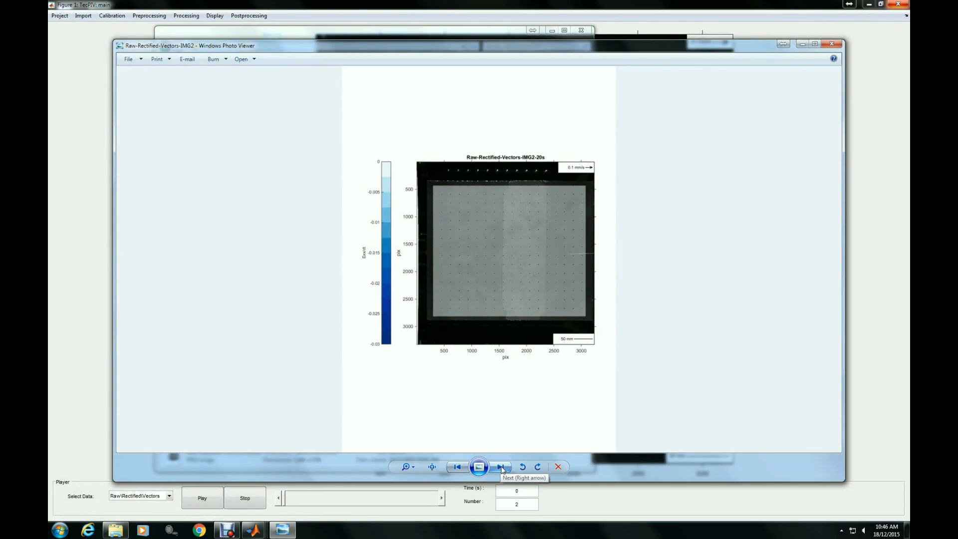
Page forward through the exported PNG images from IMG2 to IMG19
click(500, 466)
click(501, 466)
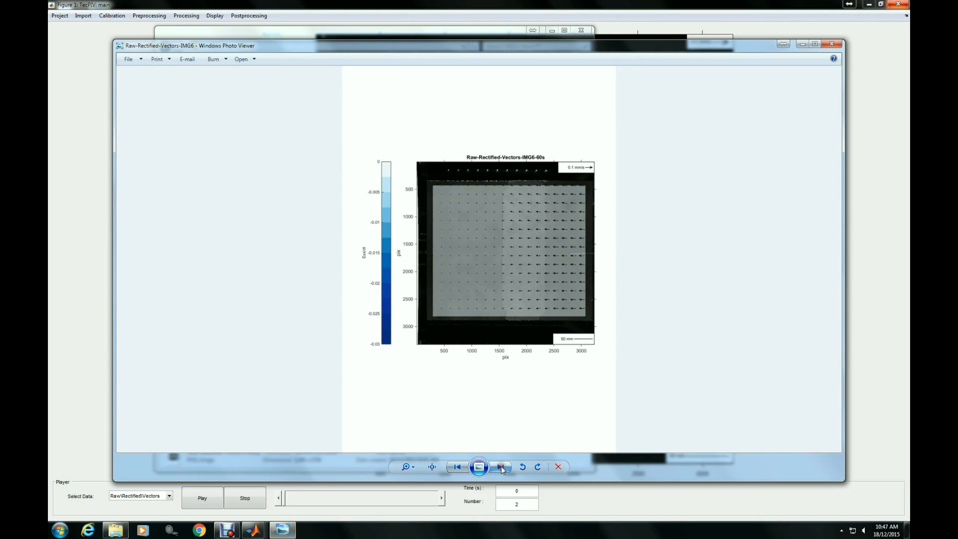
click(501, 465)
click(500, 466)
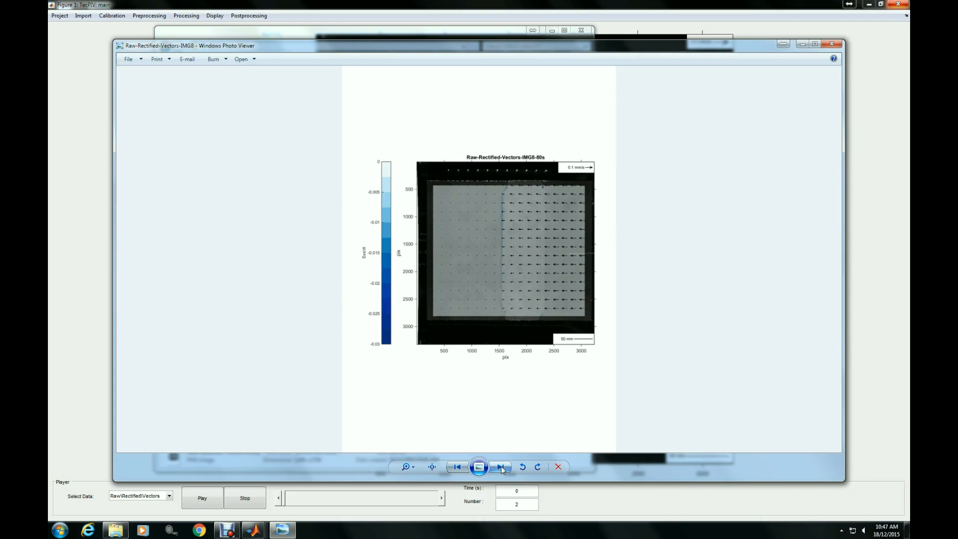
click(500, 466)
click(501, 466)
click(501, 466)
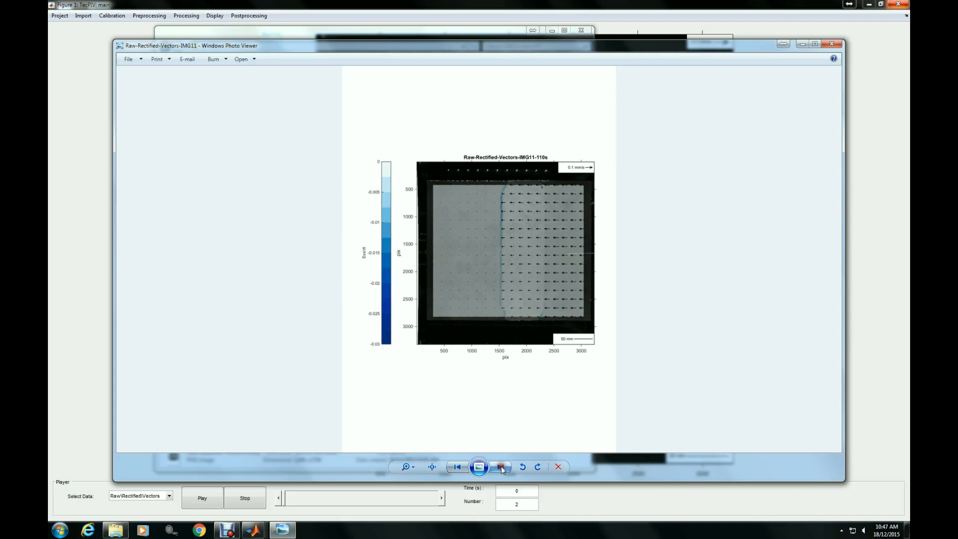
click(500, 466)
click(501, 466)
click(501, 466)
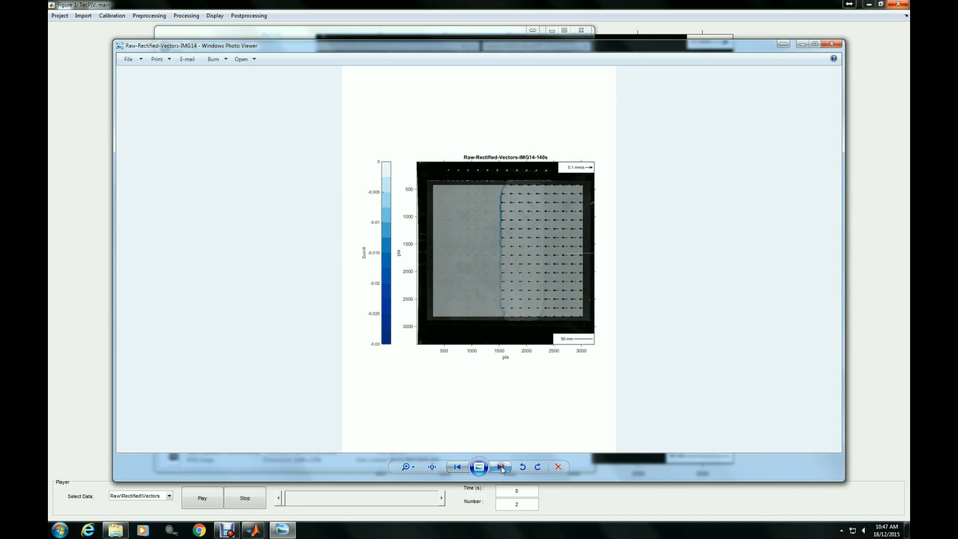
click(500, 466)
click(501, 465)
click(501, 466)
click(501, 465)
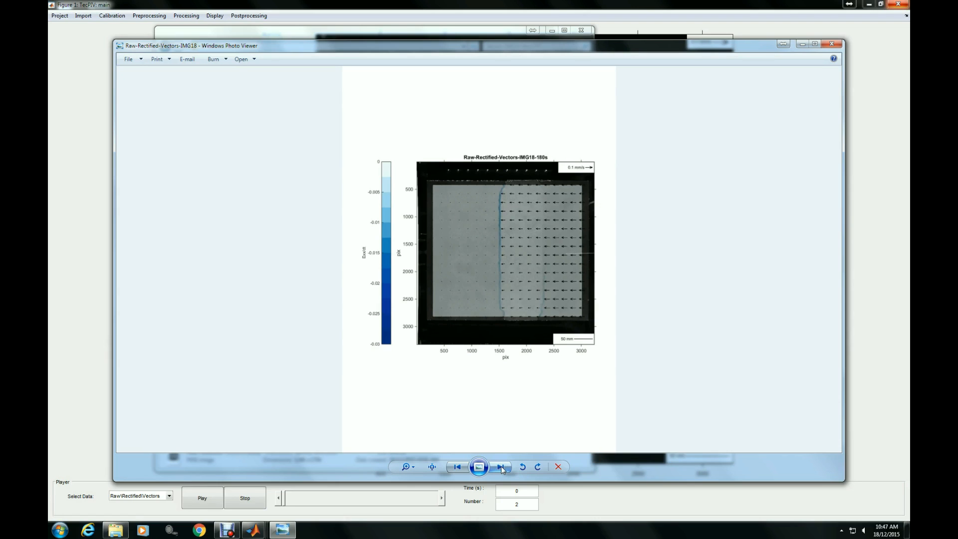
click(500, 466)
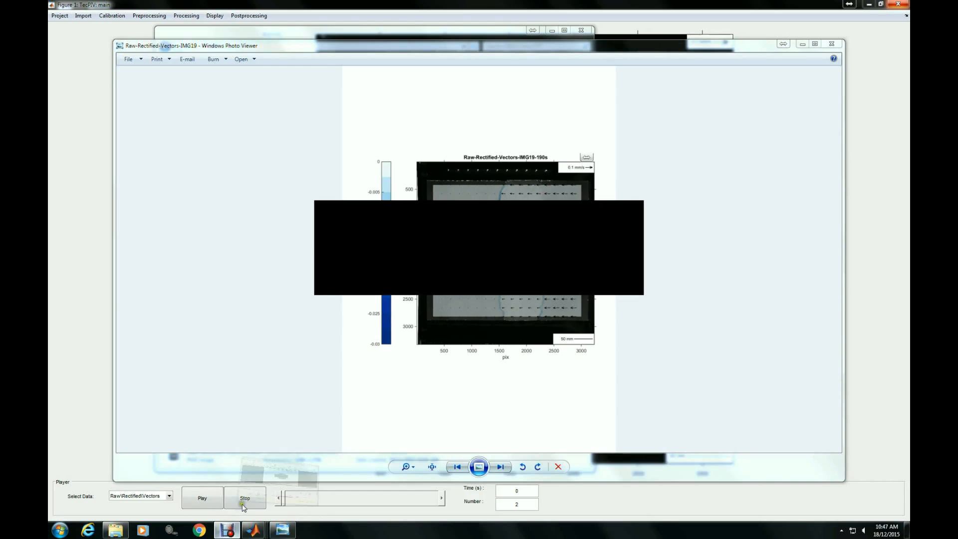
click(227, 529)
click(423, 359)
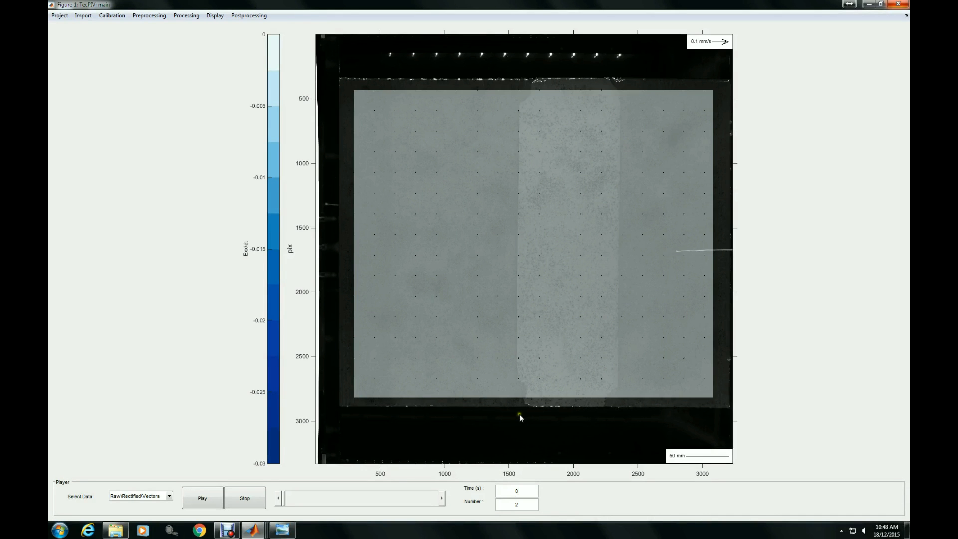
Return to Windows Photo Viewer and page back through the PNG images from IMG19 to IMG10
click(282, 530)
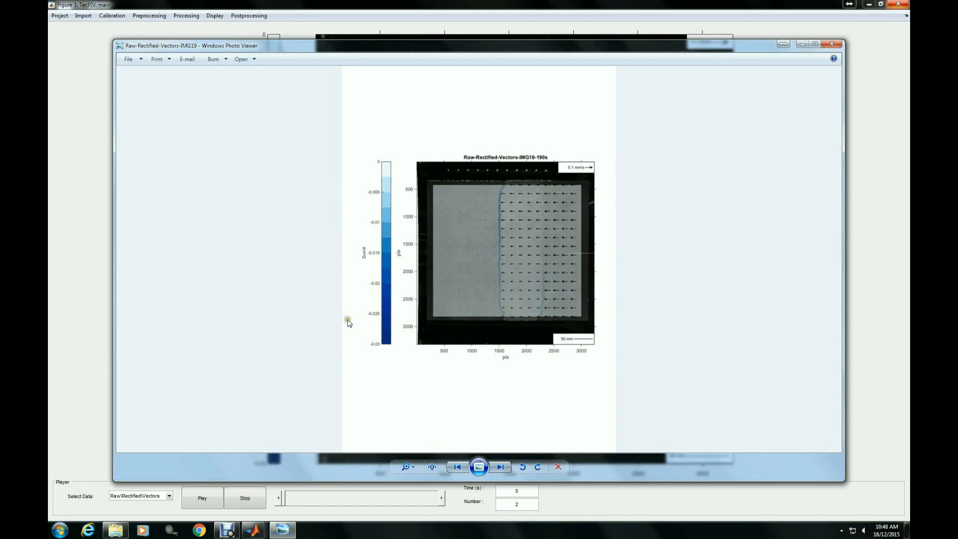
click(386, 356)
click(457, 467)
click(457, 468)
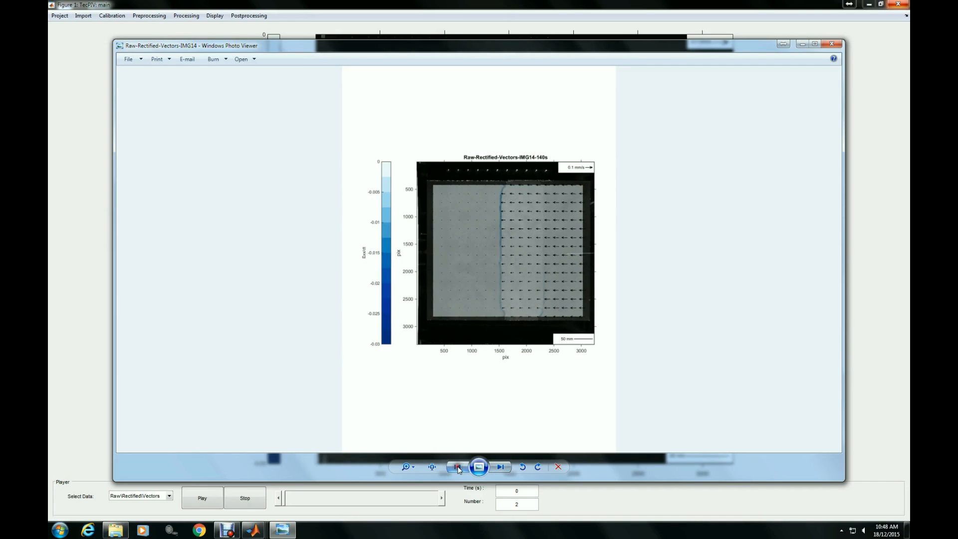
click(457, 467)
click(458, 467)
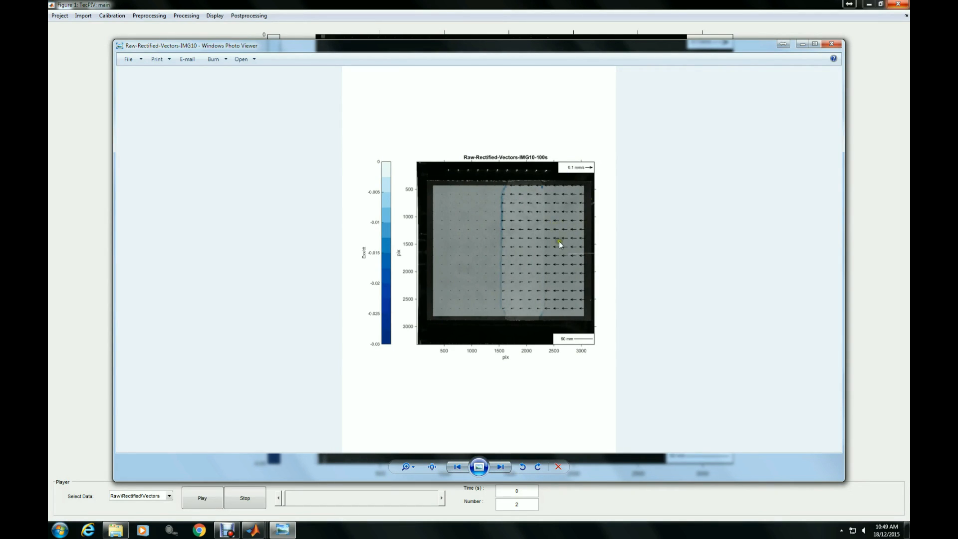
Page forward through the PNG images from IMG10 past IMG22, and close the image viewer
click(500, 468)
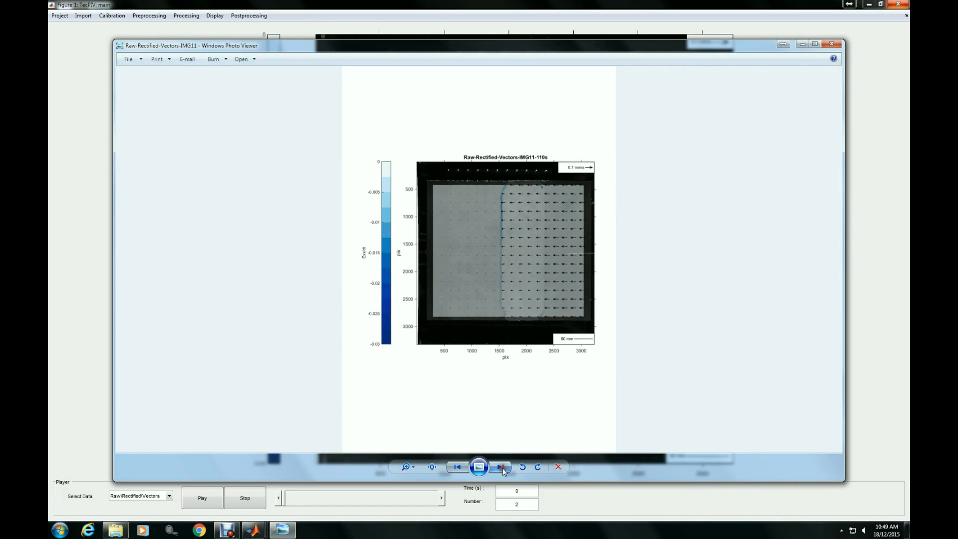
click(500, 467)
click(500, 467)
click(500, 467)
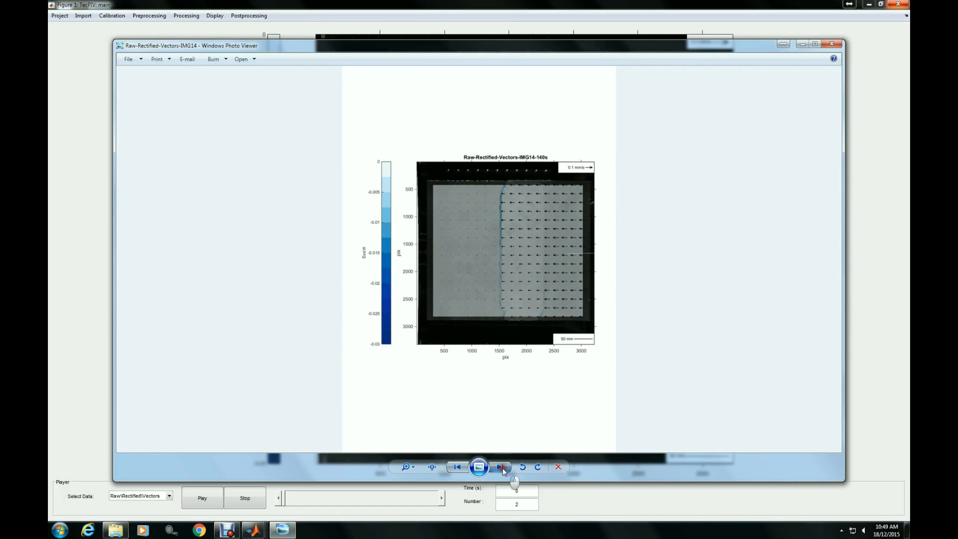
click(501, 468)
click(500, 467)
click(500, 468)
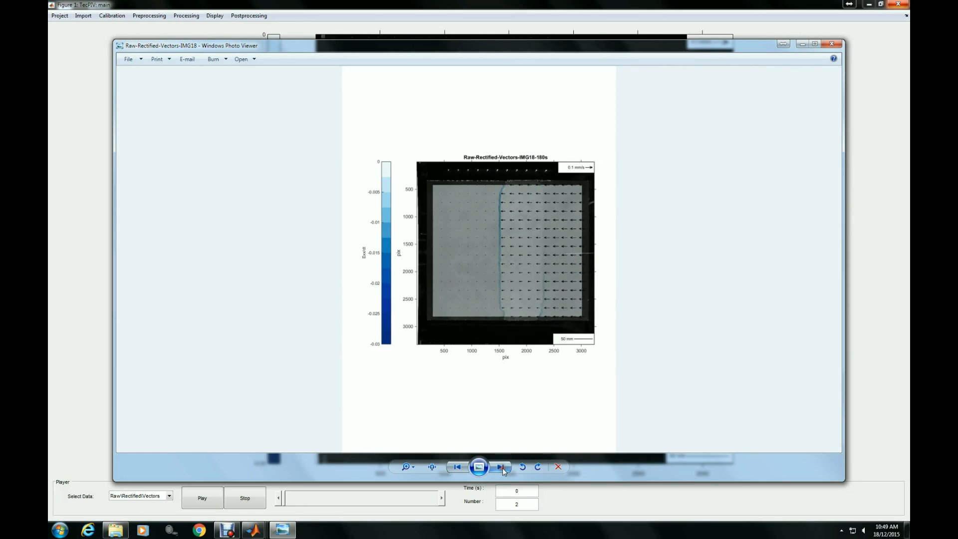
click(500, 468)
click(501, 468)
click(501, 468)
click(502, 467)
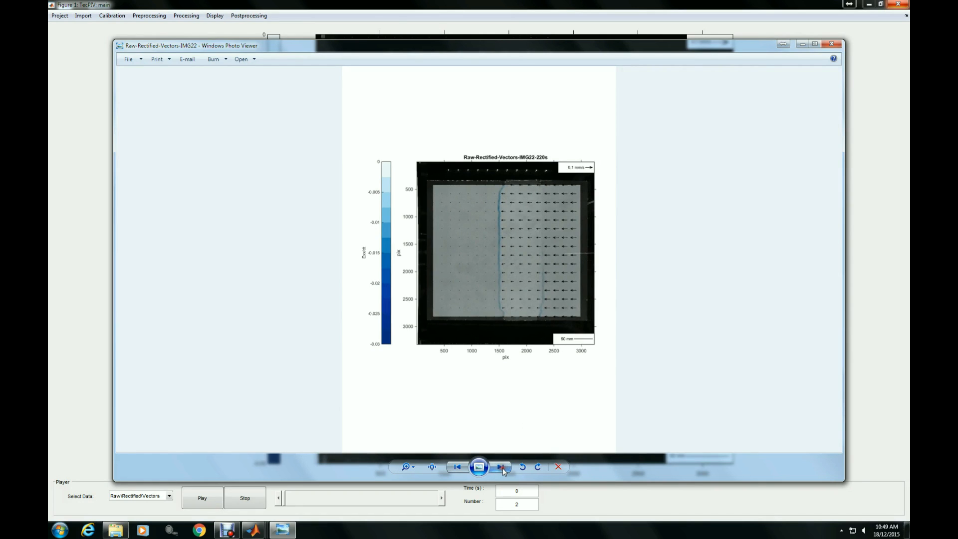
click(501, 467)
click(830, 45)
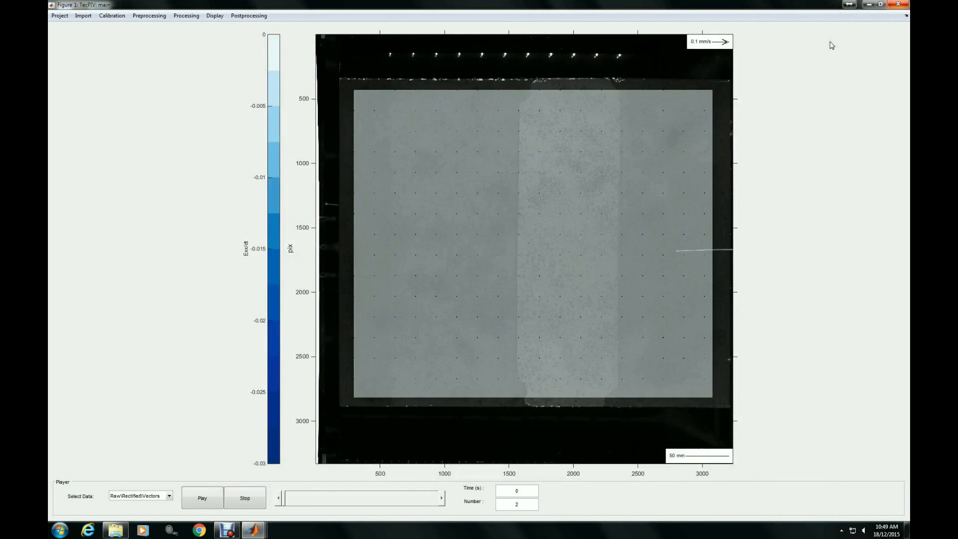
Return to the DBE14-NewCPT folder and select the DBE14-NewCPT video clip at the end of the file list
click(115, 529)
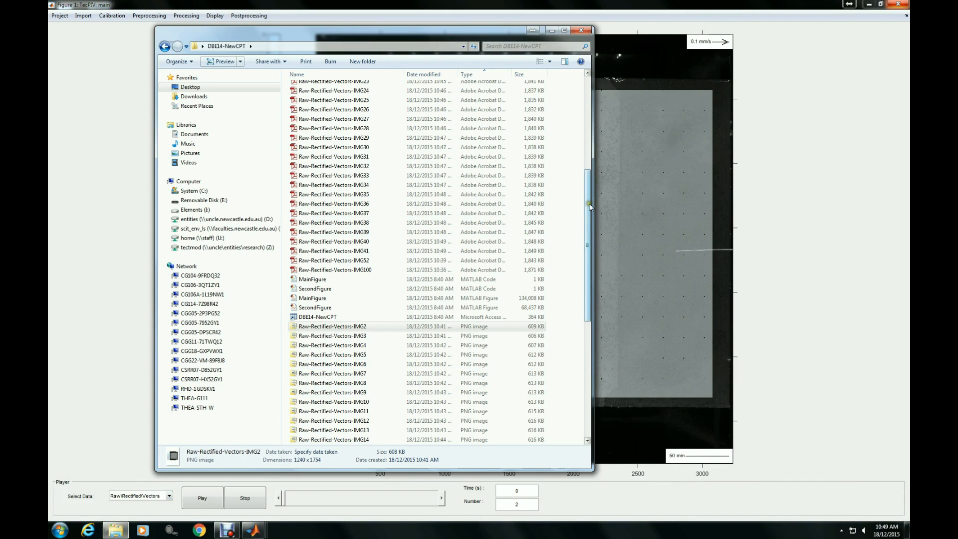
drag(587, 209, 584, 342)
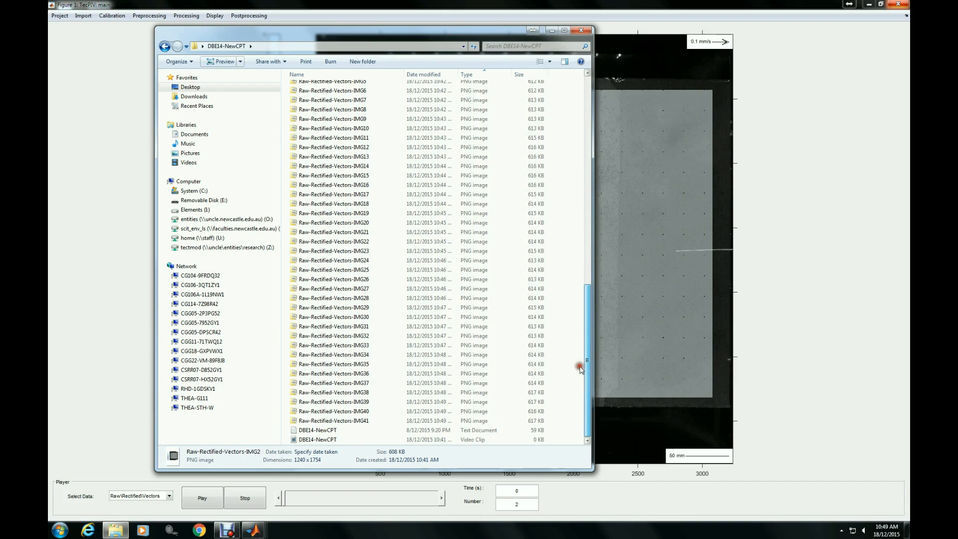
click(318, 440)
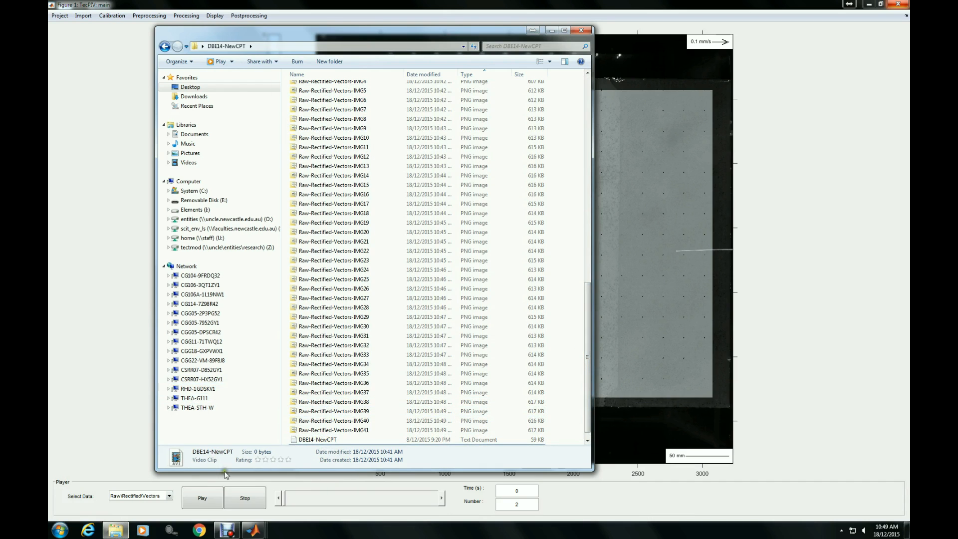
Bring the frame export progress window to the front and minimize the DBE14-NewCPT folder window
click(256, 534)
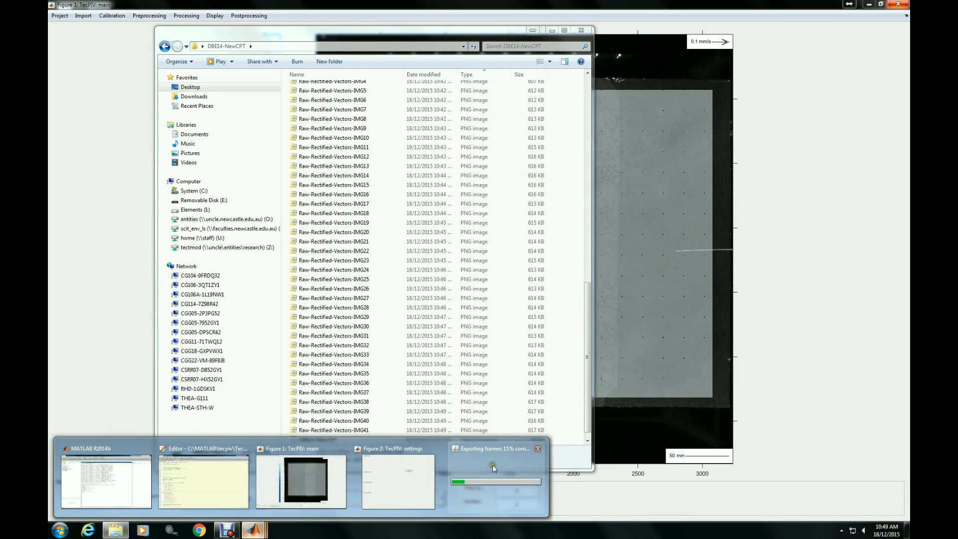
click(492, 465)
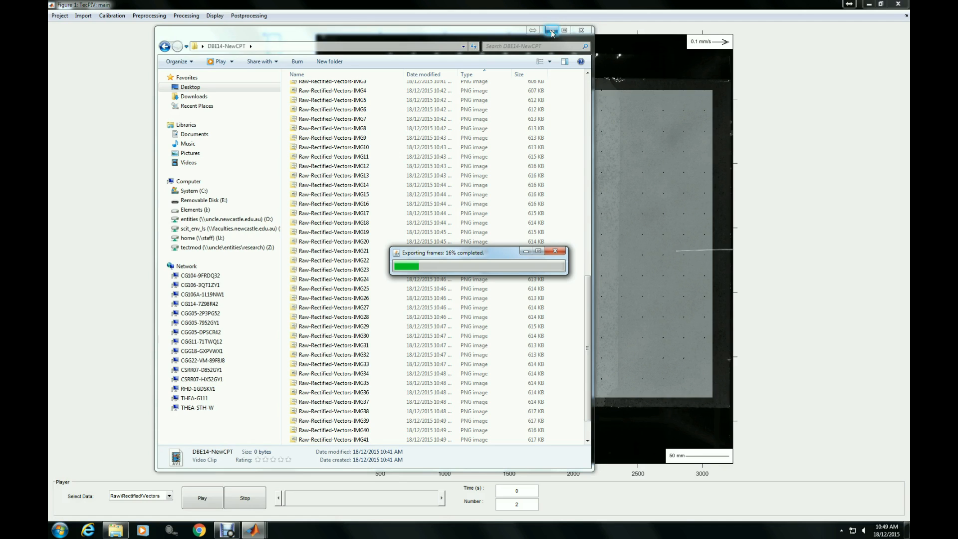
click(551, 31)
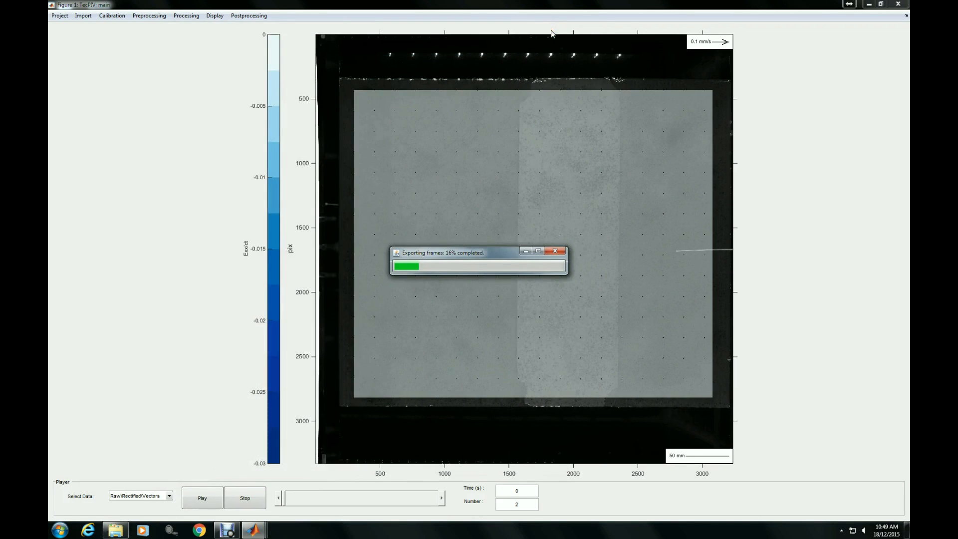